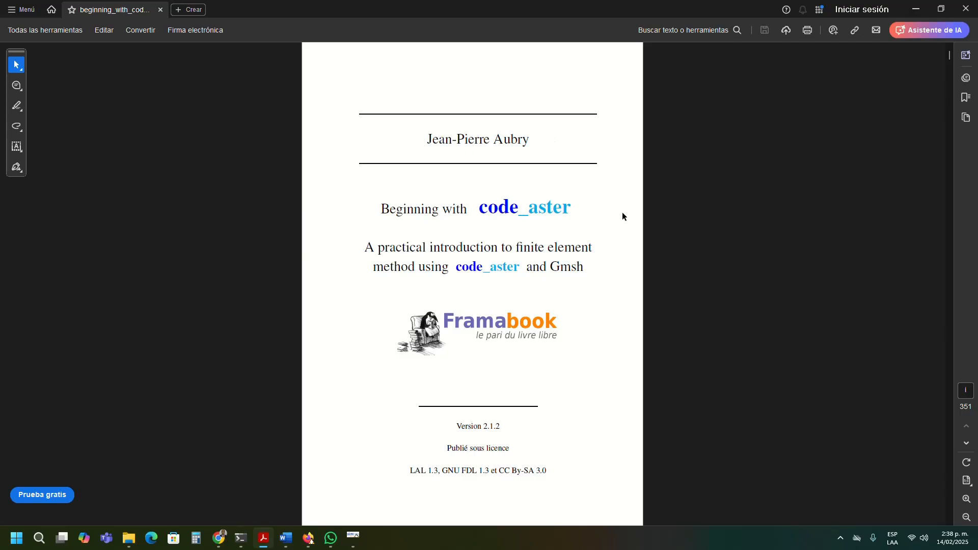
# - Examine the code_aster guide's chapter 3 on drawing and meshing a simple frame, including the frame1 sketch, physical groups and meshing instructions
pyautogui.scroll(-15, 622, 212)
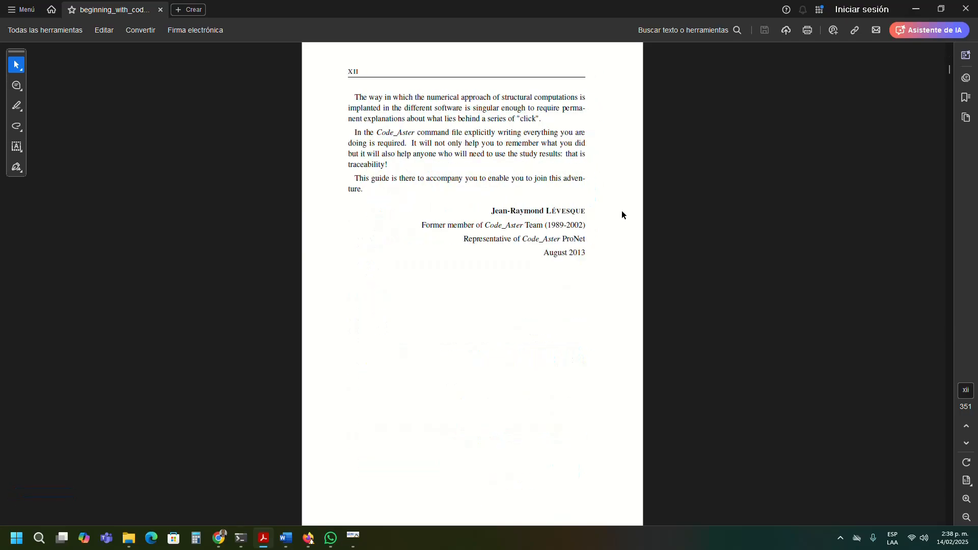
pyautogui.scroll(-4, 622, 212)
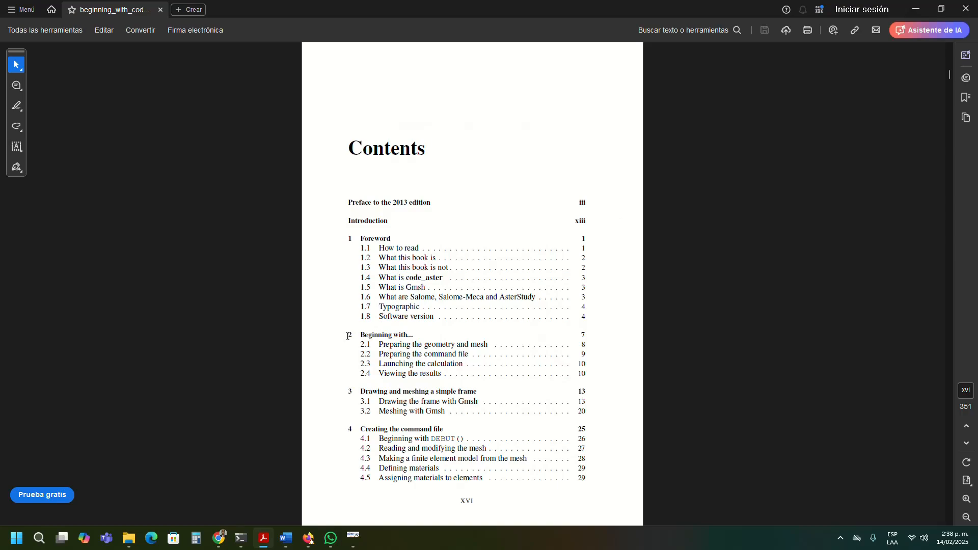
pyautogui.click(373, 395)
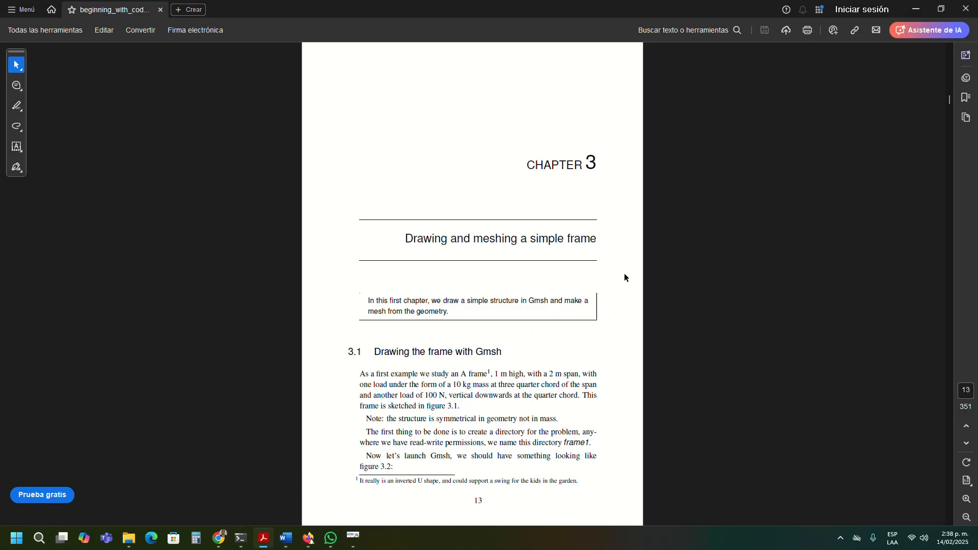
pyautogui.scroll(-2, 624, 278)
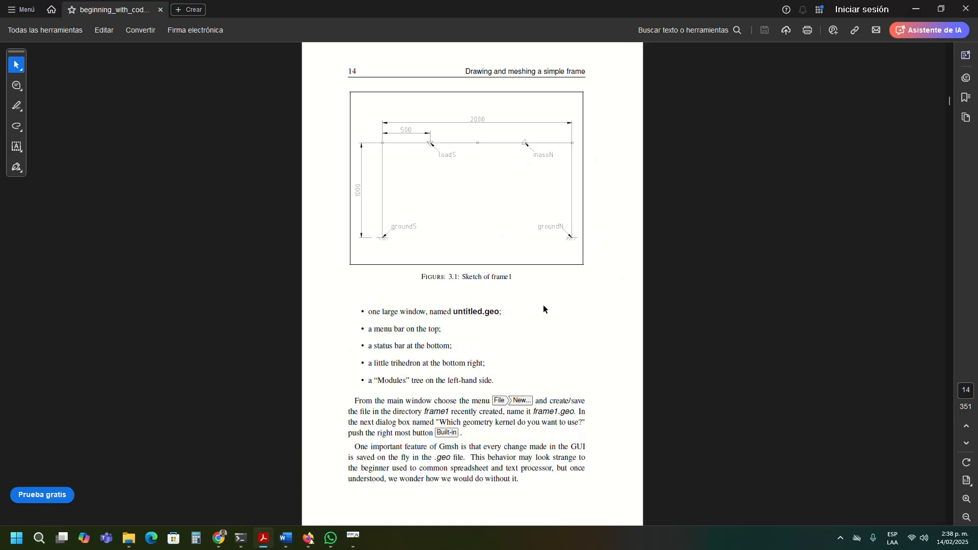
pyautogui.scroll(-4, 543, 305)
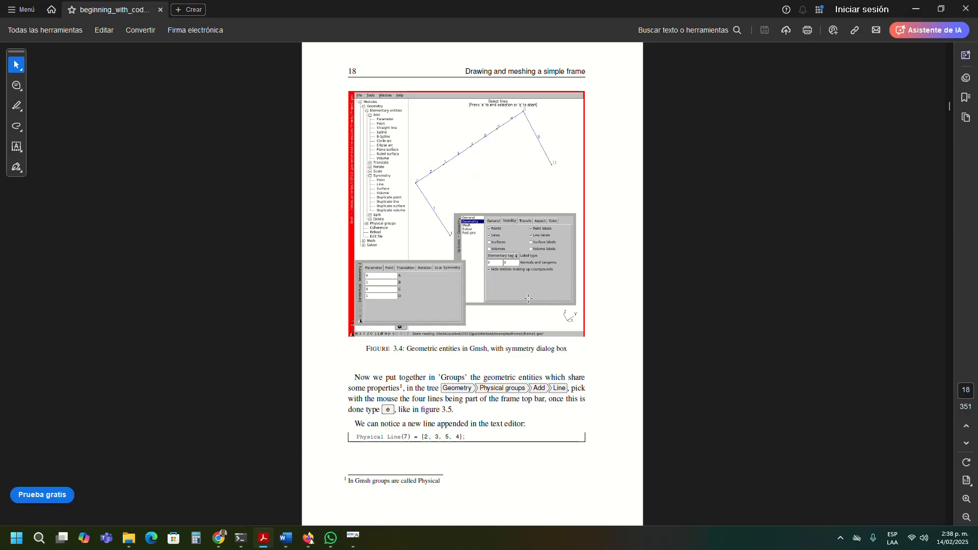
pyautogui.scroll(-2, 529, 300)
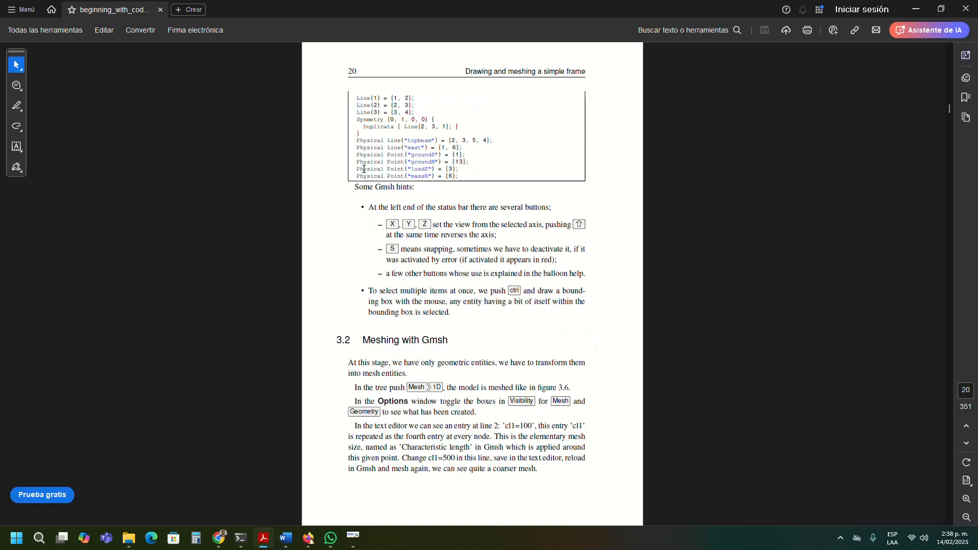
pyautogui.scroll(-1, 374, 139)
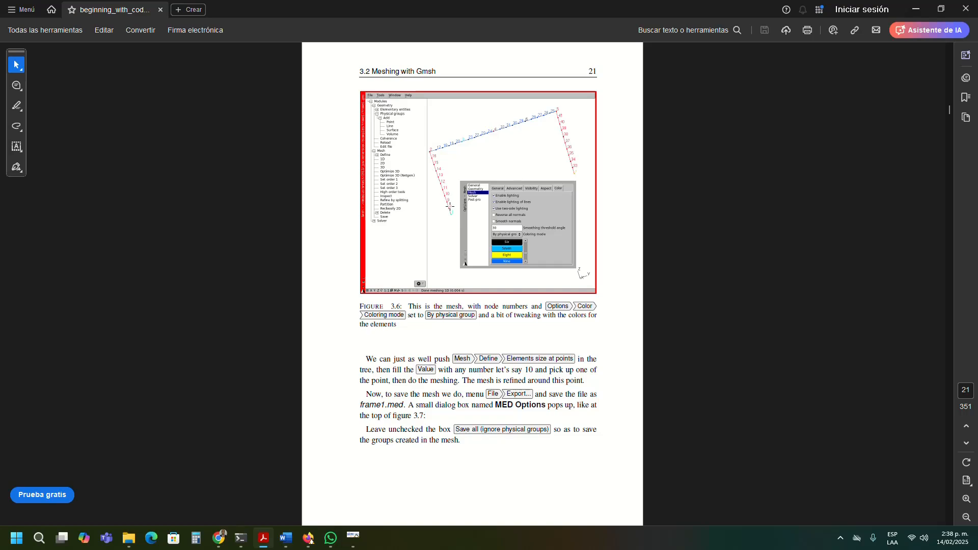
pyautogui.scroll(1, 450, 207)
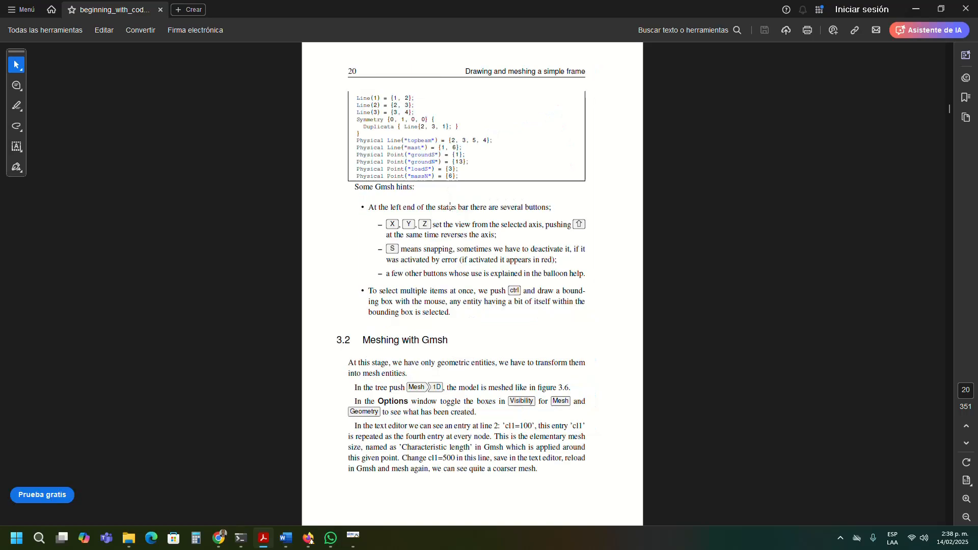
pyautogui.scroll(1, 450, 206)
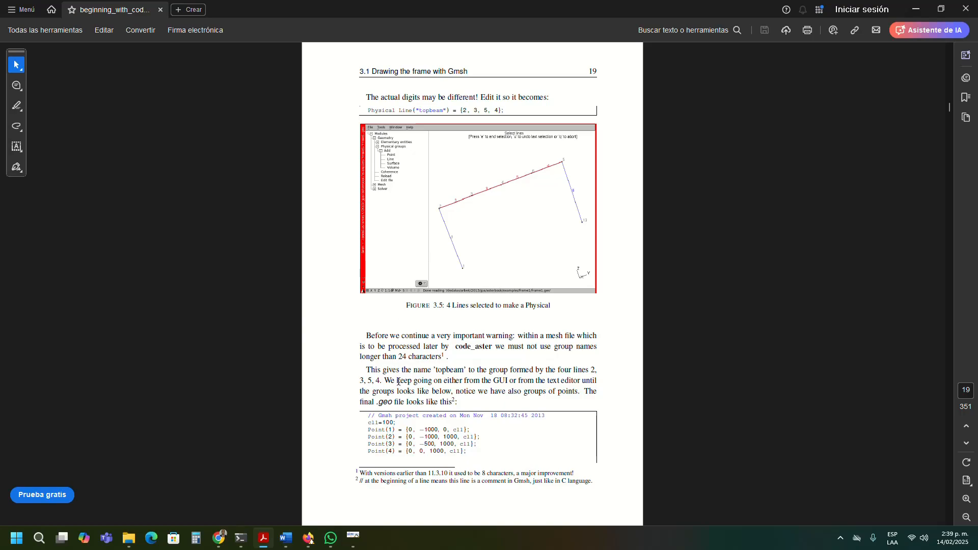
# - Switch to salome_meca, activate the Geometry module, and check the guide's frame1 sketch
pyautogui.click(353, 537)
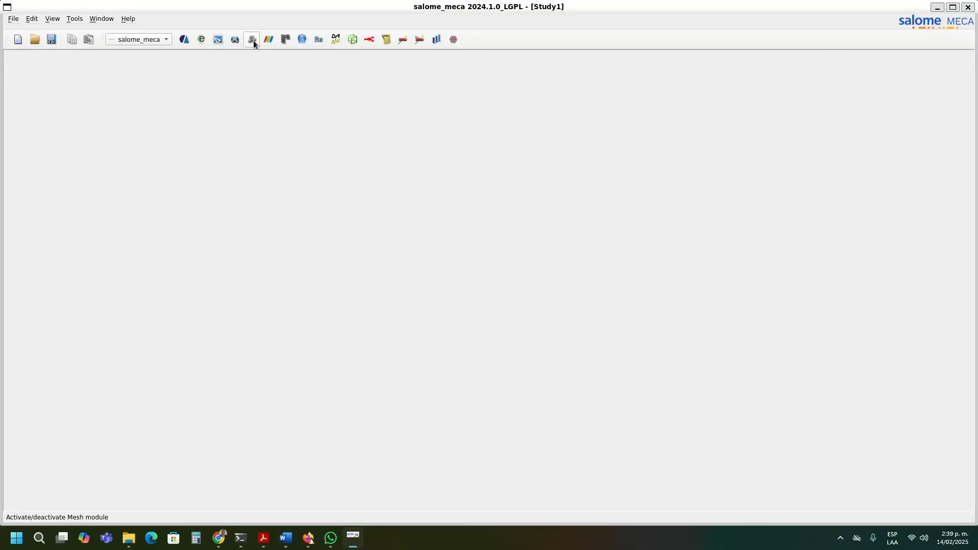
pyautogui.click(241, 41)
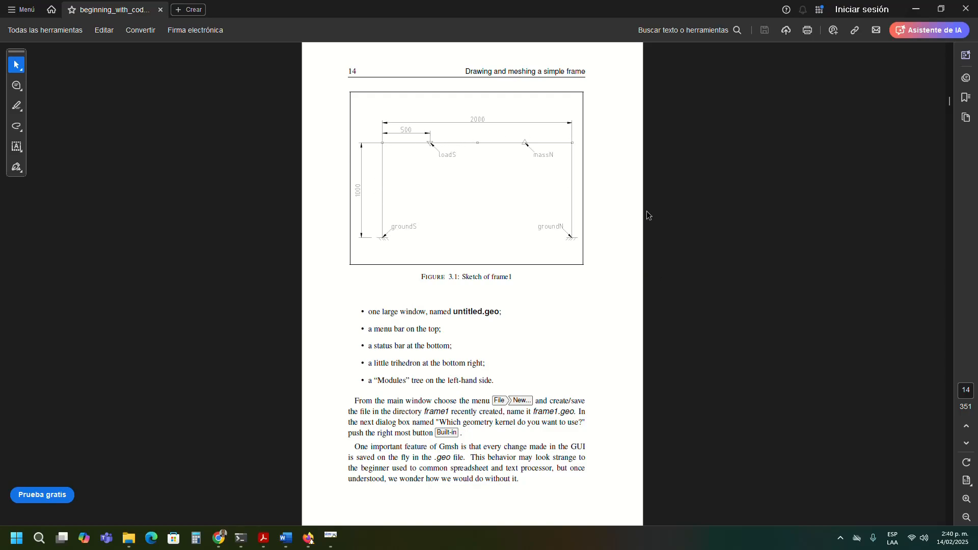
pyautogui.hotkey('alt', 'Tab')
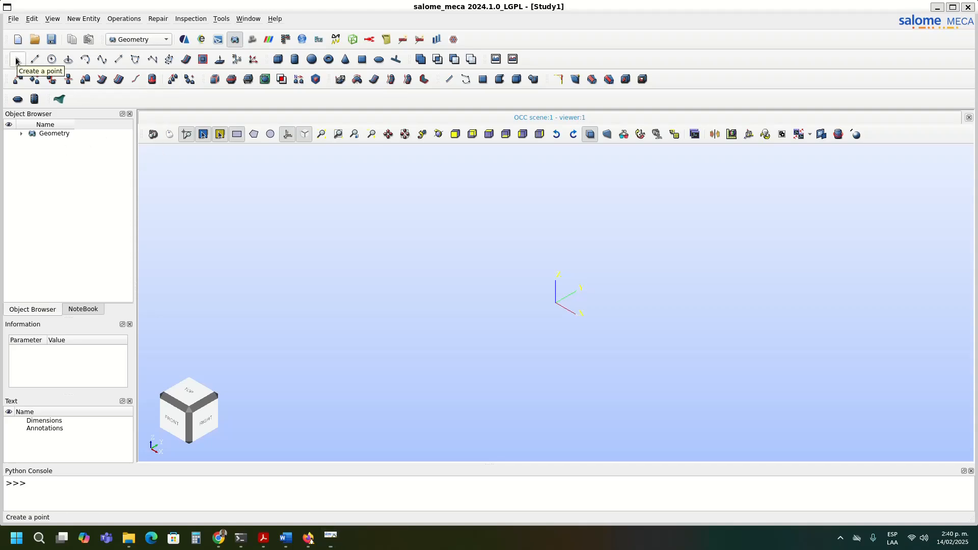
# - Create the frame's first ground point at X 0, Y 0, Z -1100
pyautogui.click(83, 18)
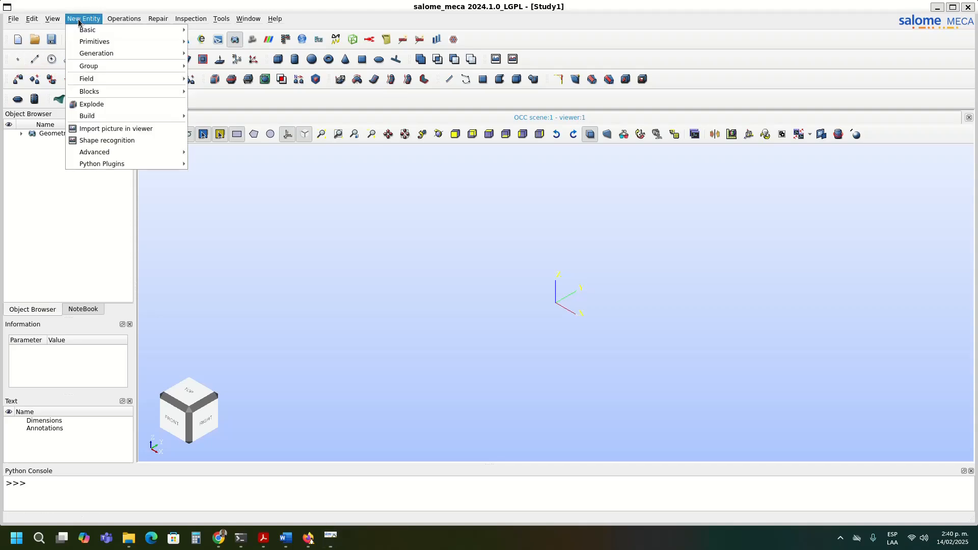
pyautogui.moveTo(85, 32)
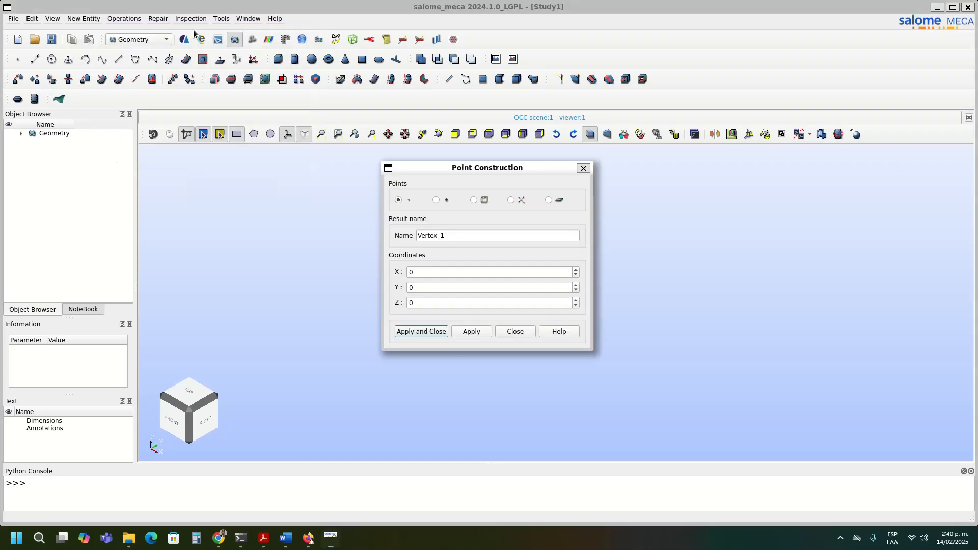
pyautogui.click(195, 31)
pyautogui.moveTo(462, 169); pyautogui.dragTo(269, 135)
pyautogui.doubleClick(301, 250)
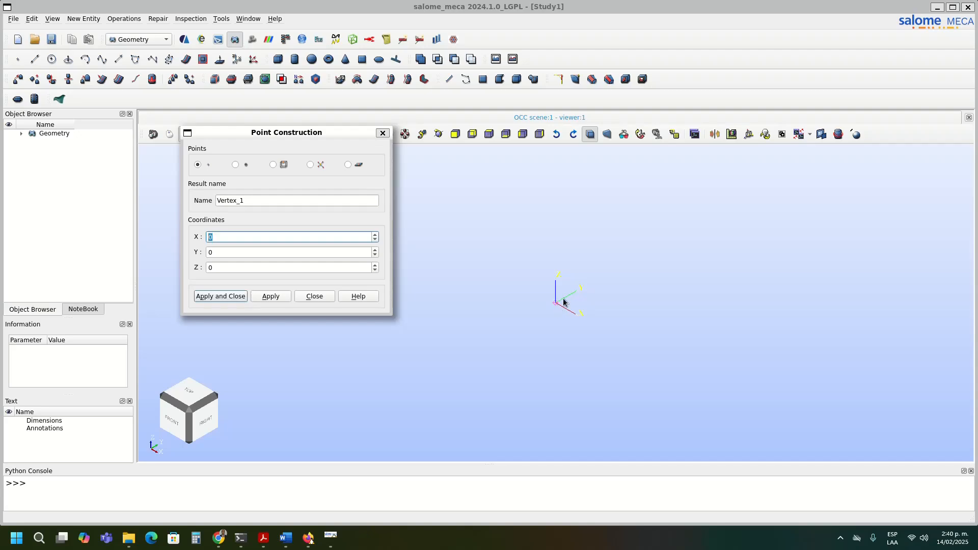
pyautogui.moveTo(224, 268); pyautogui.dragTo(162, 265)
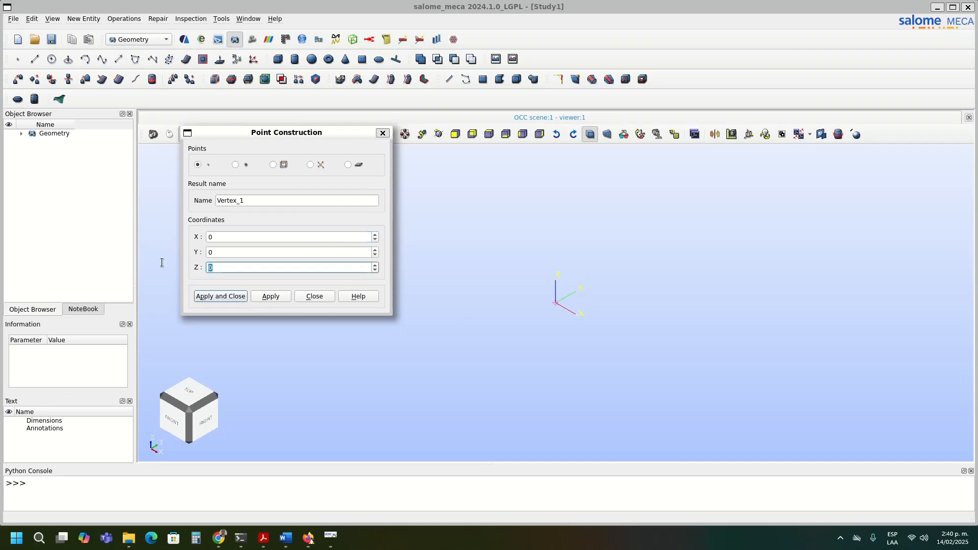
pyautogui.write('-1100')
pyautogui.click(268, 297)
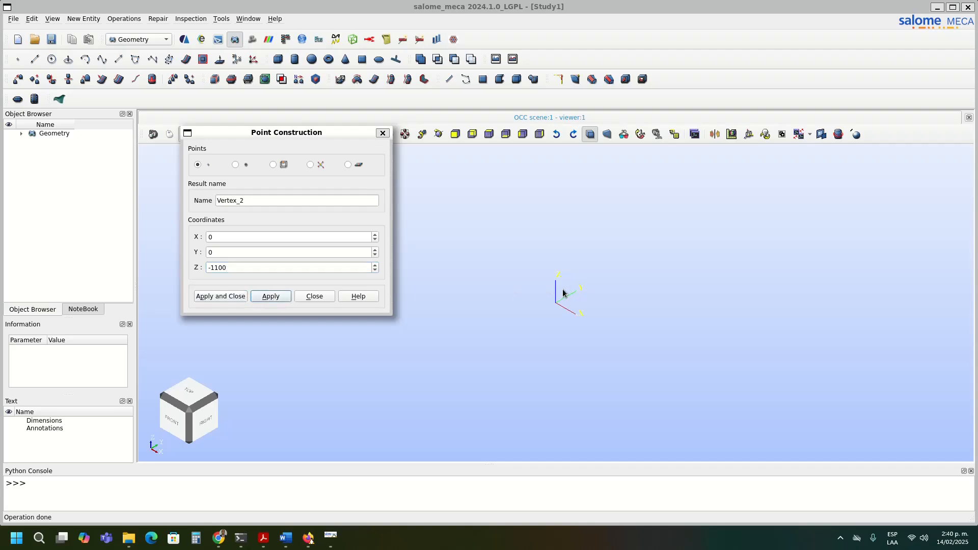
# - Add two top-beam points at Y 0, Z 0: one at X 0 and one at X 500
pyautogui.write('0')
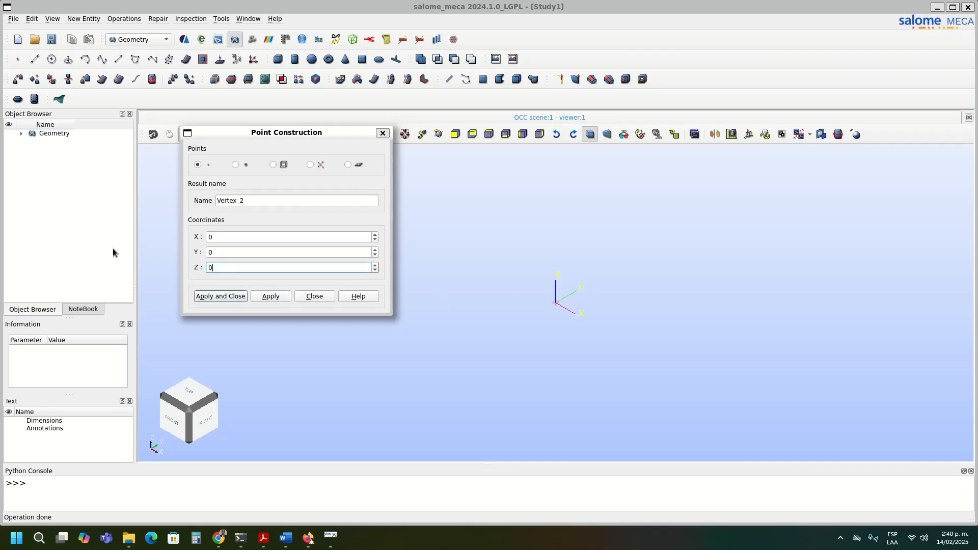
pyautogui.click(259, 298)
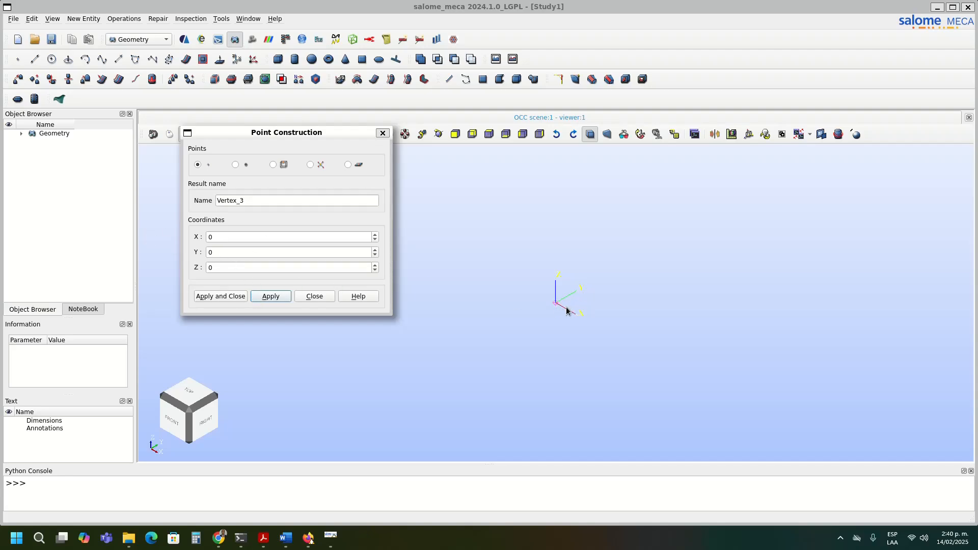
pyautogui.doubleClick(223, 238)
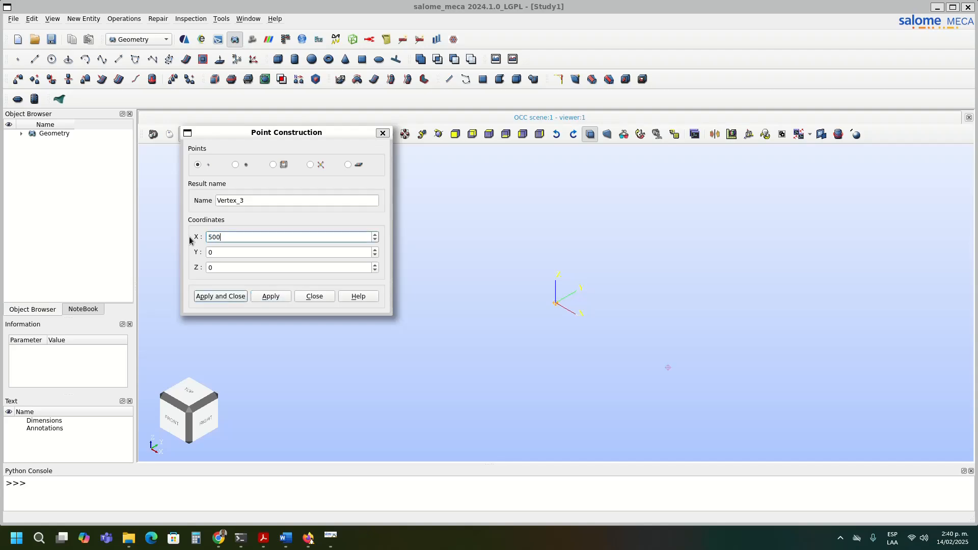
pyautogui.click(269, 300)
# - Add the beam's midpoint at X 1000, Y 0, Z 0, checking its position against the guide's frame sketch
pyautogui.doubleClick(231, 238)
pyautogui.write('1000')
pyautogui.moveTo(307, 540)
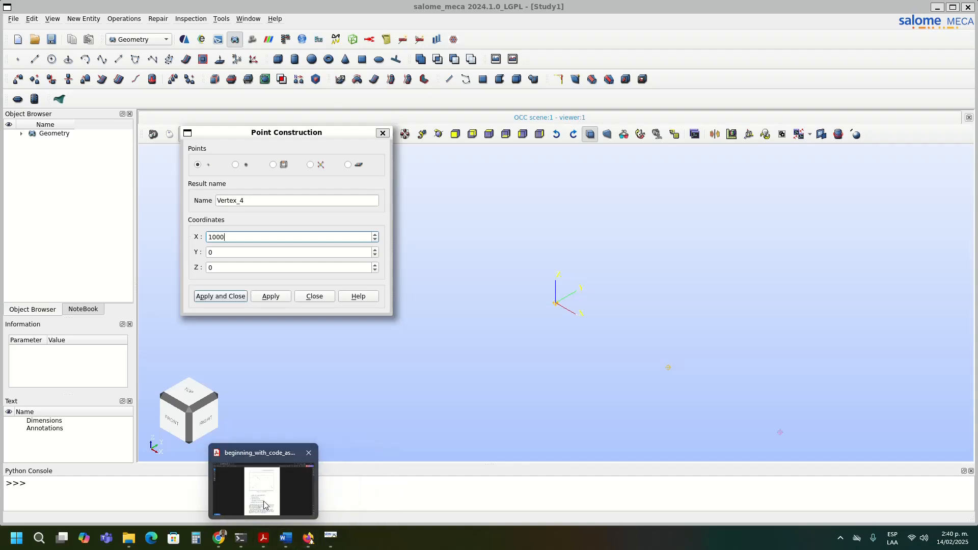
pyautogui.click(263, 538)
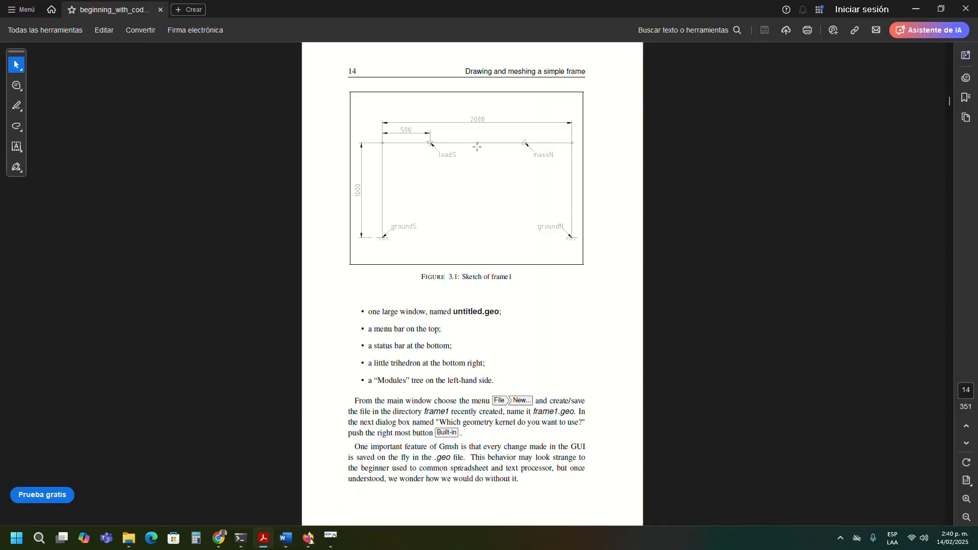
pyautogui.hotkey('alt', 'Tab')
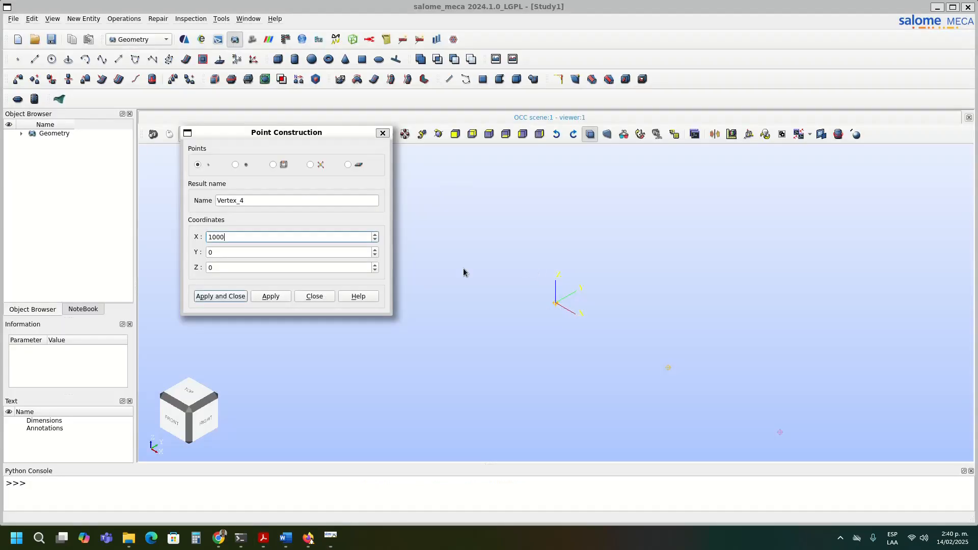
pyautogui.click(260, 297)
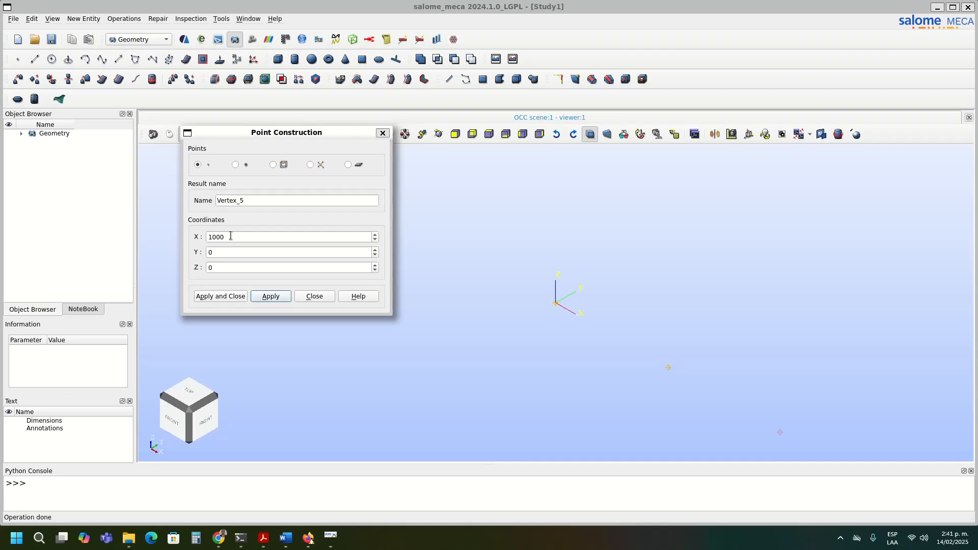
# - Add the remaining top-beam points at X 1500 and X 2000, both with Y 0 and Z 0
pyautogui.moveTo(234, 238); pyautogui.dragTo(189, 232)
pyautogui.write('1500')
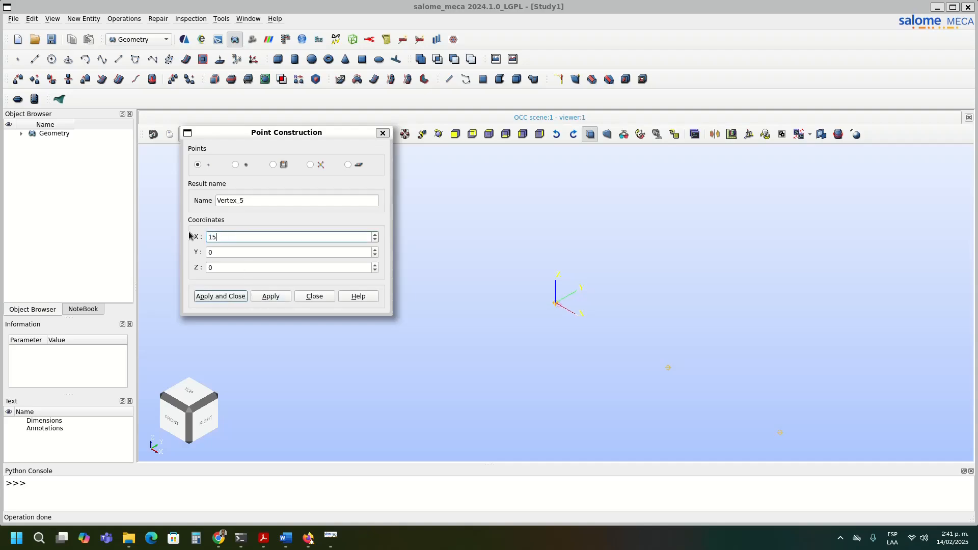
pyautogui.click(270, 296)
pyautogui.moveTo(239, 237); pyautogui.dragTo(210, 237)
pyautogui.write('2000')
pyautogui.click(271, 297)
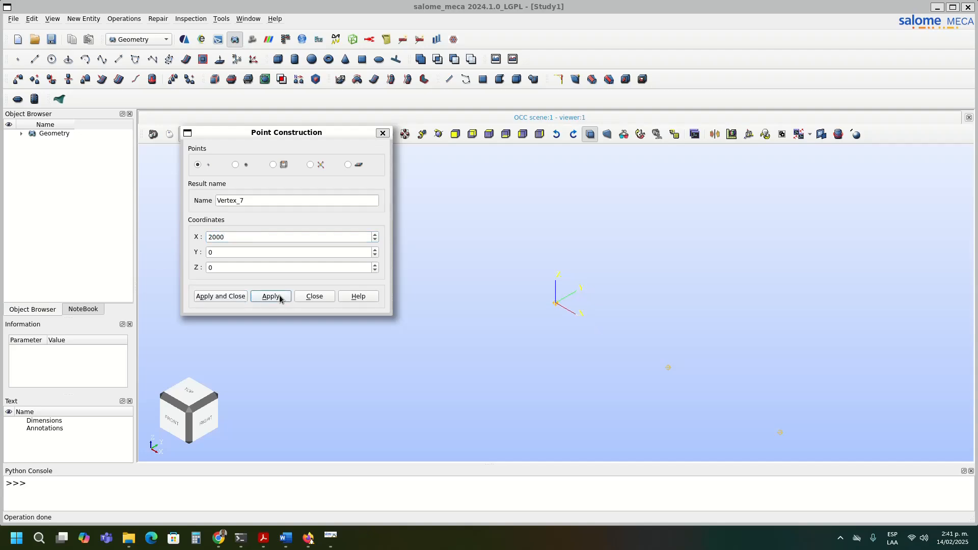
# - Create the second ground point at X 2000, Y 0, Z -1100 and finish point construction
pyautogui.moveTo(222, 268); pyautogui.dragTo(206, 268)
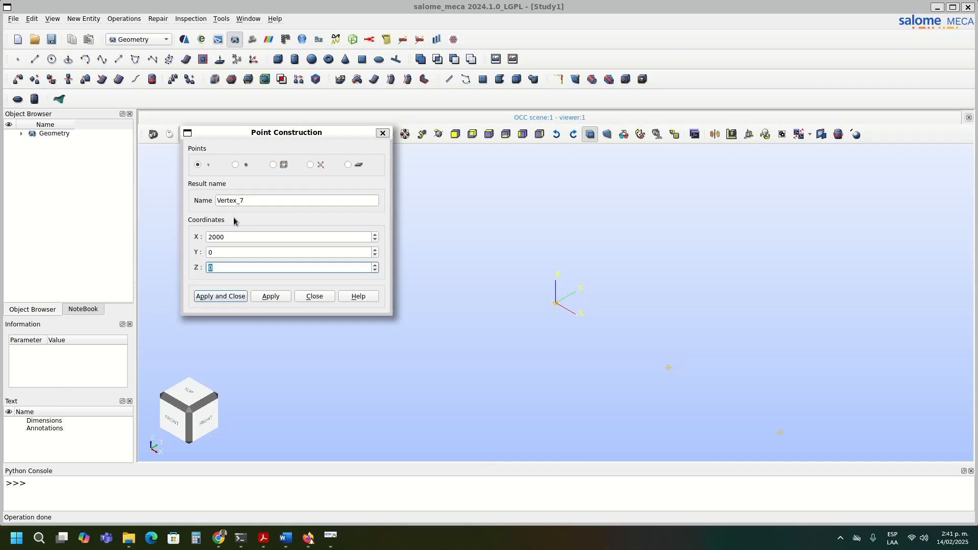
pyautogui.write('-')
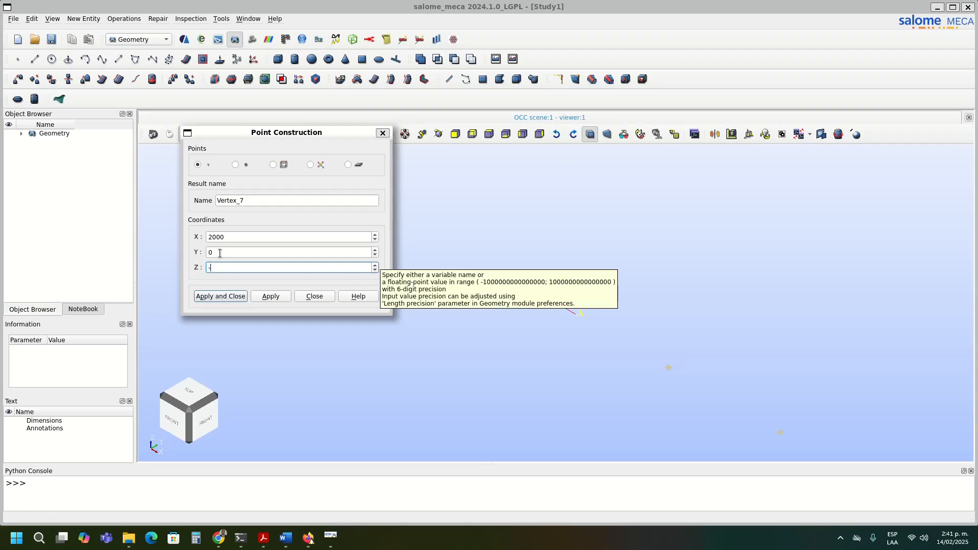
pyautogui.write('1100')
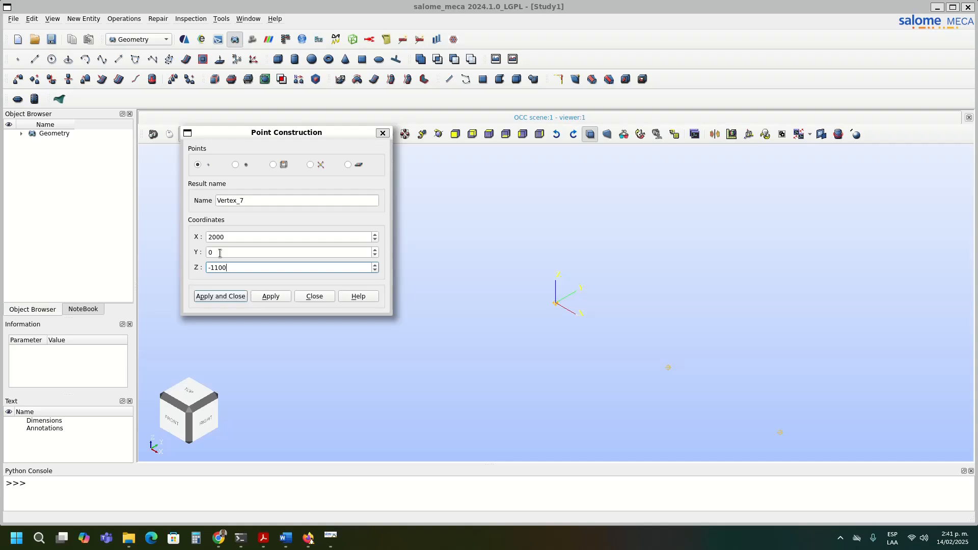
pyautogui.click(221, 296)
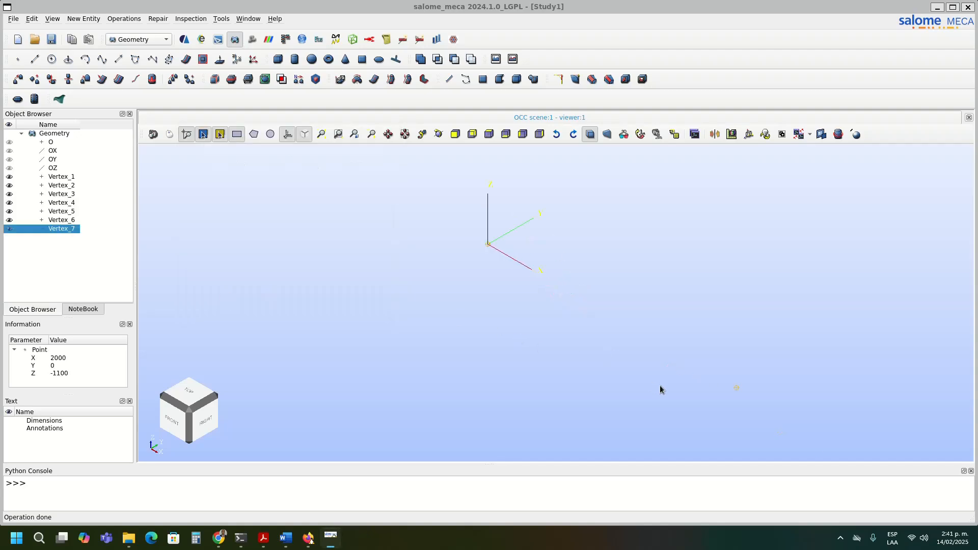
# - Draw the first column as a line from the ground point at X 0, Z -1100 to the top-beam point at the origin
pyautogui.scroll(-6, 668, 391)
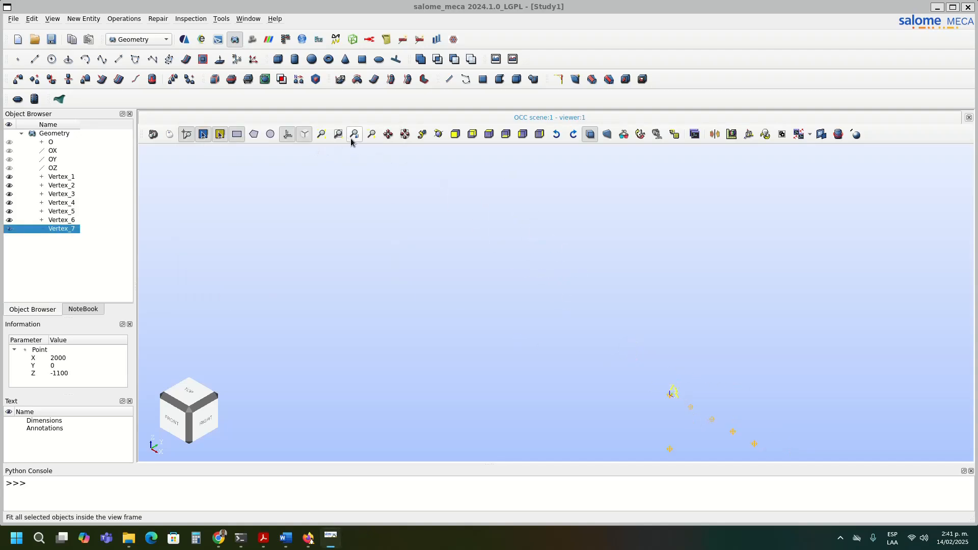
pyautogui.click(321, 134)
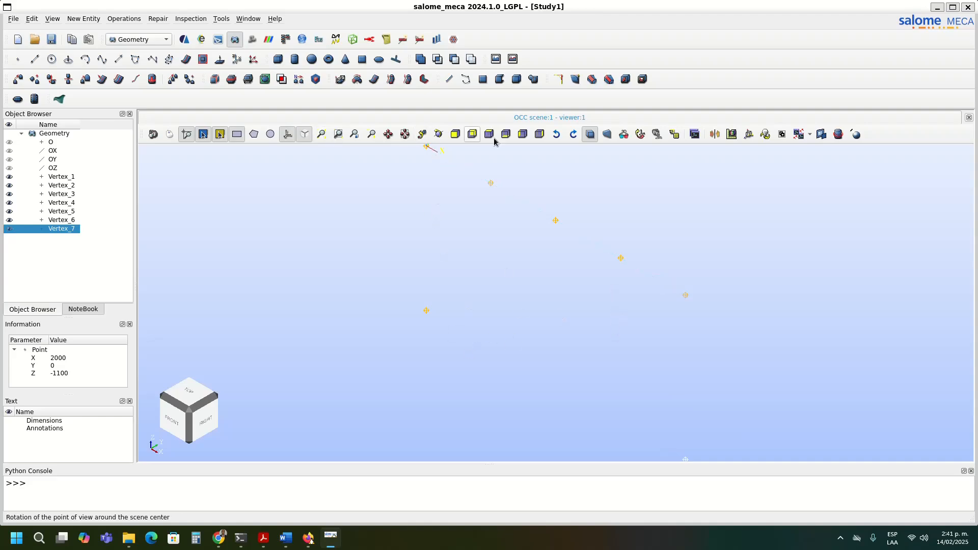
pyautogui.click(35, 60)
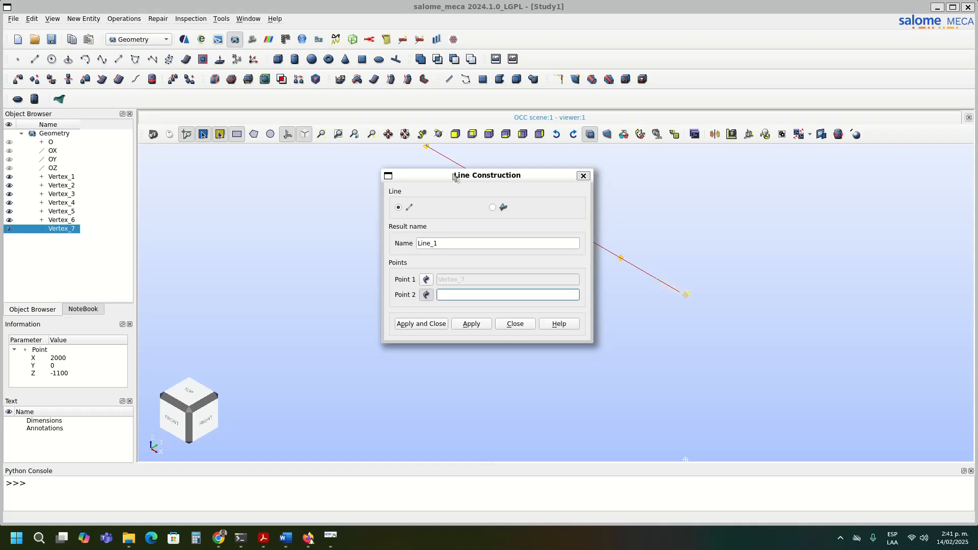
pyautogui.moveTo(455, 177); pyautogui.dragTo(234, 157)
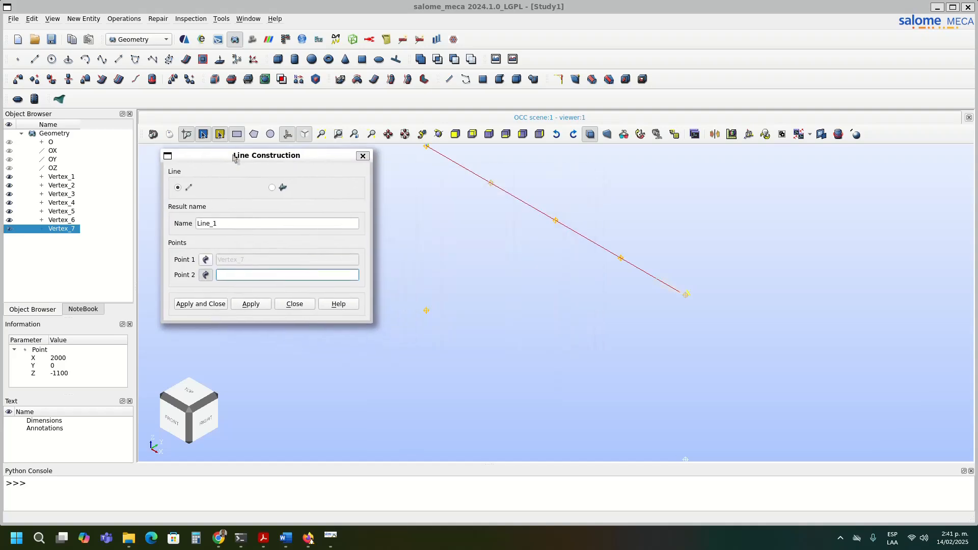
pyautogui.click(207, 260)
pyautogui.click(426, 312)
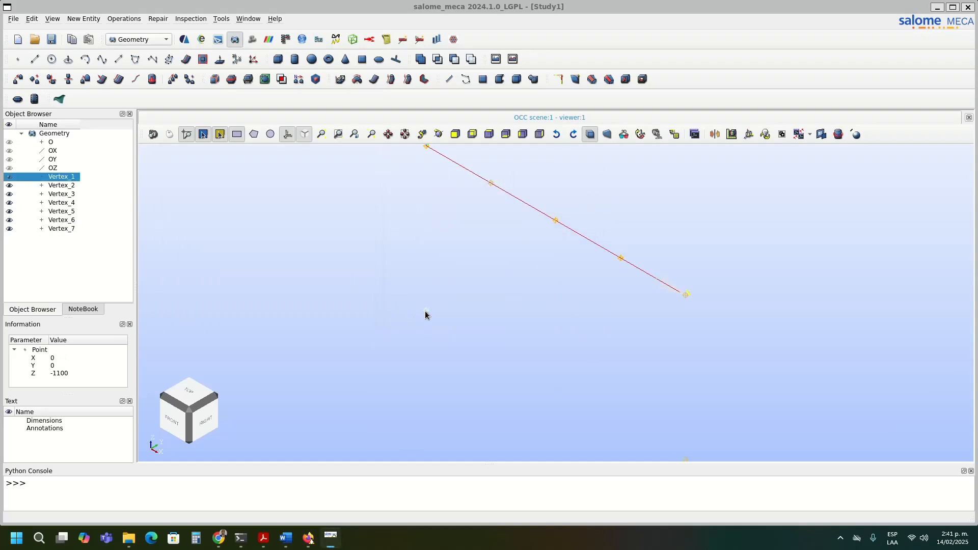
pyautogui.click(426, 148)
pyautogui.click(242, 303)
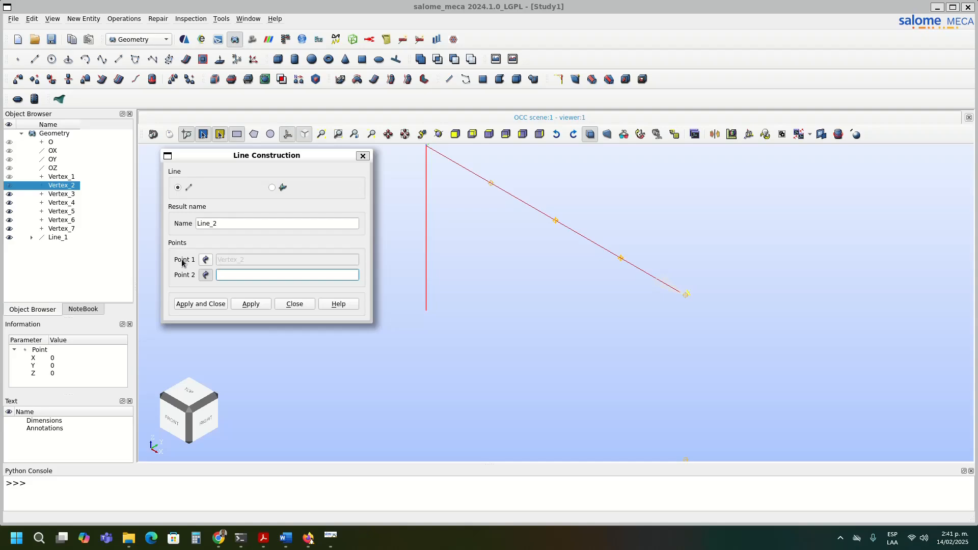
# - Connect the five top-beam points from X 0 to X 2000 with four consecutive line segments
pyautogui.click(492, 185)
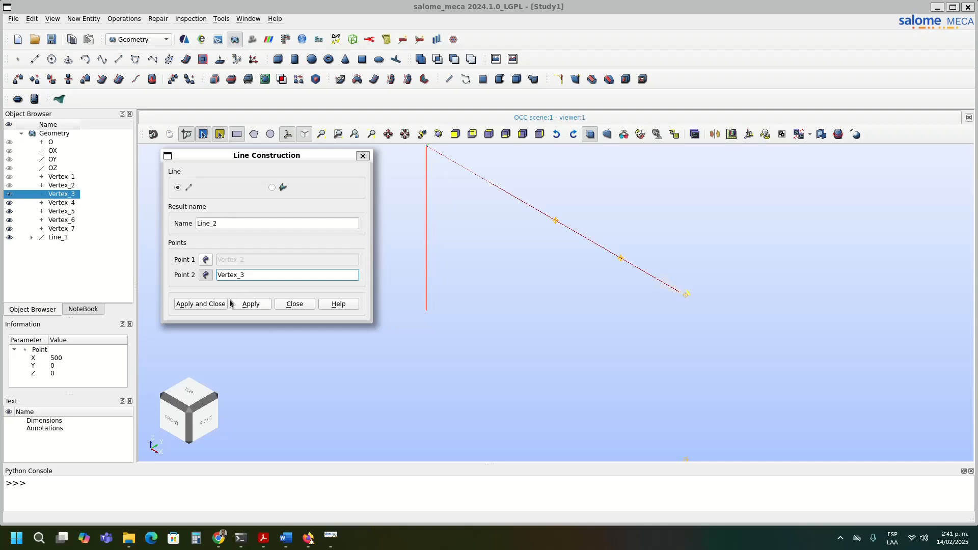
pyautogui.click(247, 303)
pyautogui.click(556, 221)
pyautogui.click(252, 303)
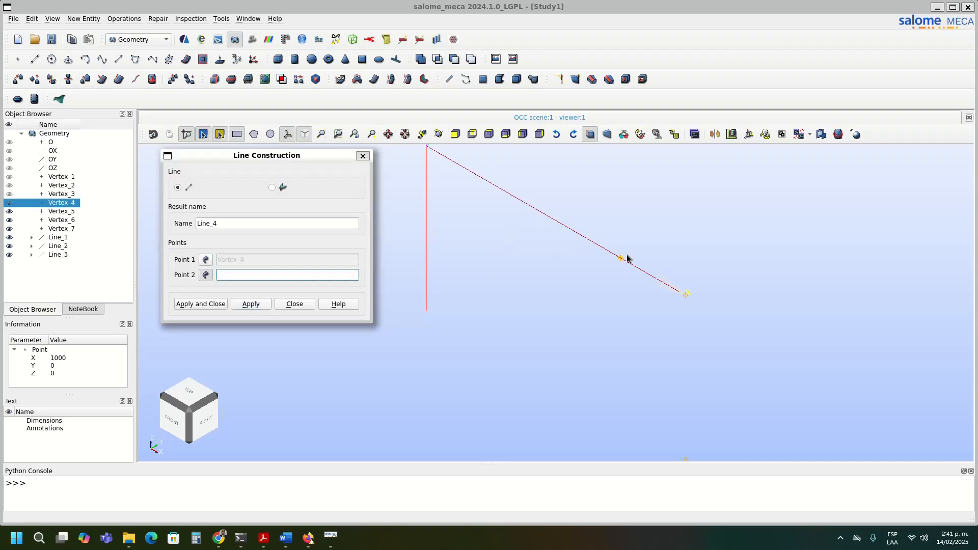
pyautogui.click(621, 260)
pyautogui.click(250, 304)
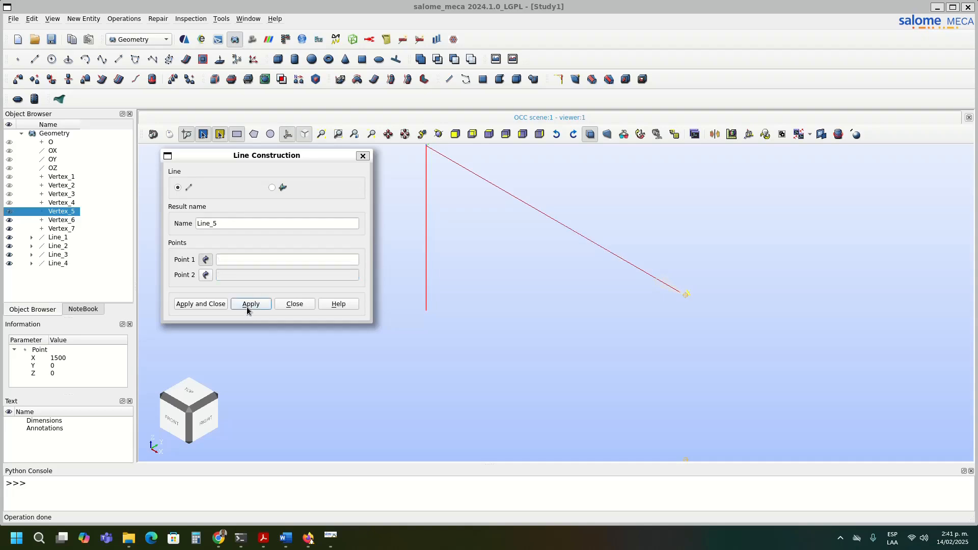
pyautogui.click(687, 294)
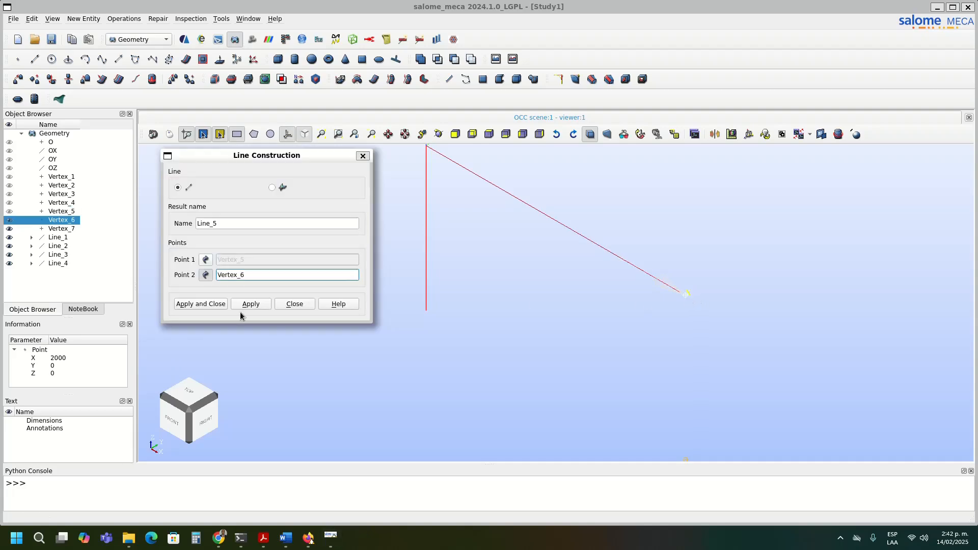
pyautogui.click(246, 306)
# - Draw the second column from the beam end at X 2000 to its ground point, finish line construction and hide the axis trihedron
pyautogui.click(686, 461)
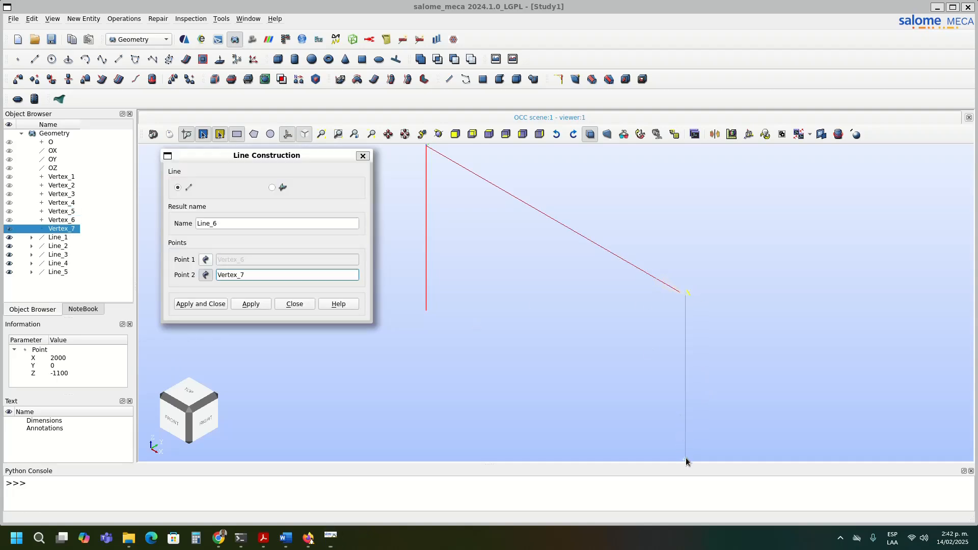
pyautogui.click(200, 304)
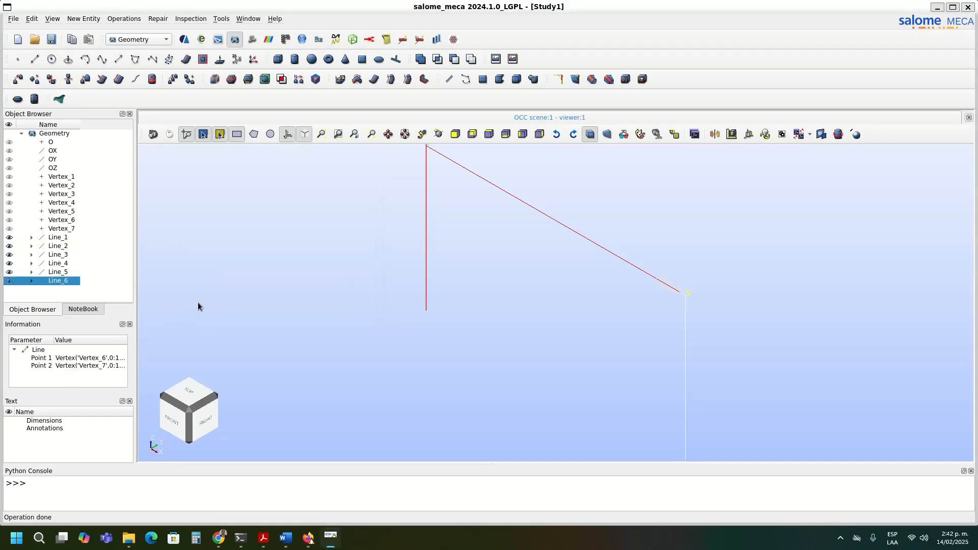
pyautogui.scroll(-3, 552, 260)
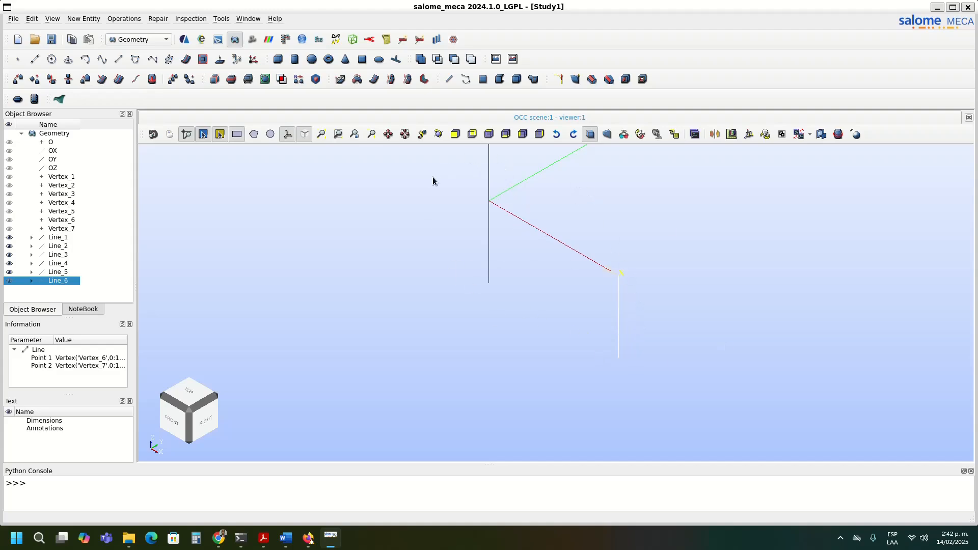
pyautogui.click(288, 134)
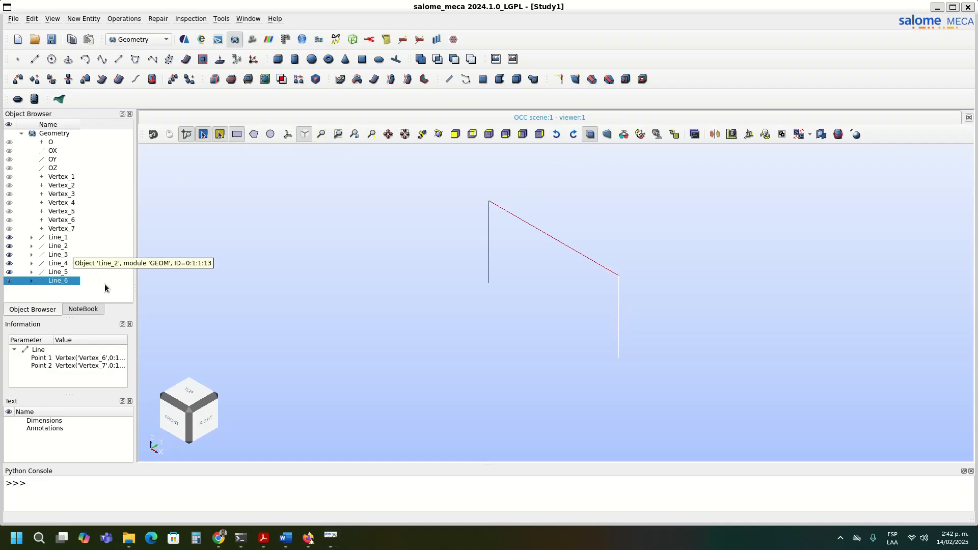
# - Build a compound named frame from all seven vertices and six lines
pyautogui.keyDown('shift'); pyautogui.click(3, 239); pyautogui.keyUp('shift')
pyautogui.keyDown('shift'); pyautogui.moveTo(3, 240); pyautogui.dragTo(9, 177); pyautogui.keyUp('shift')
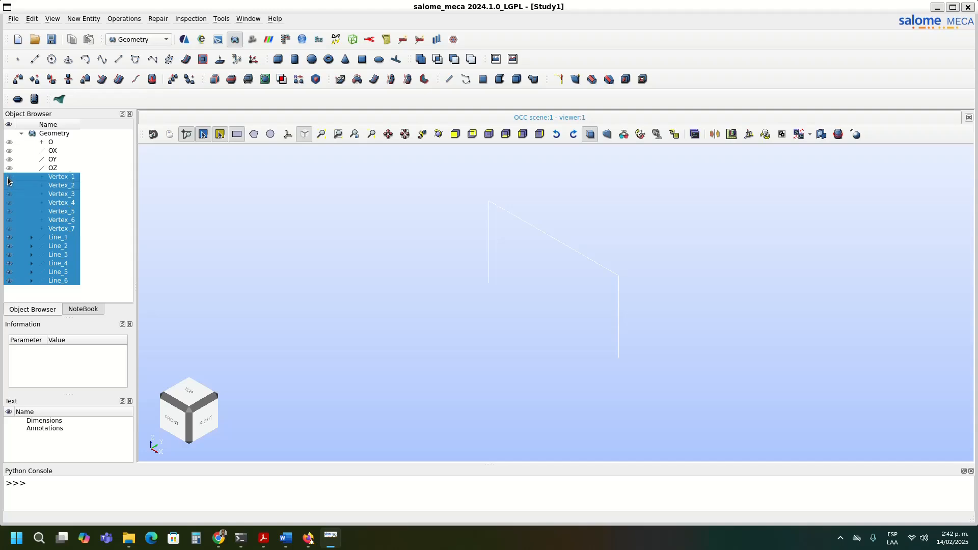
pyautogui.click(122, 19)
pyautogui.moveTo(93, 19)
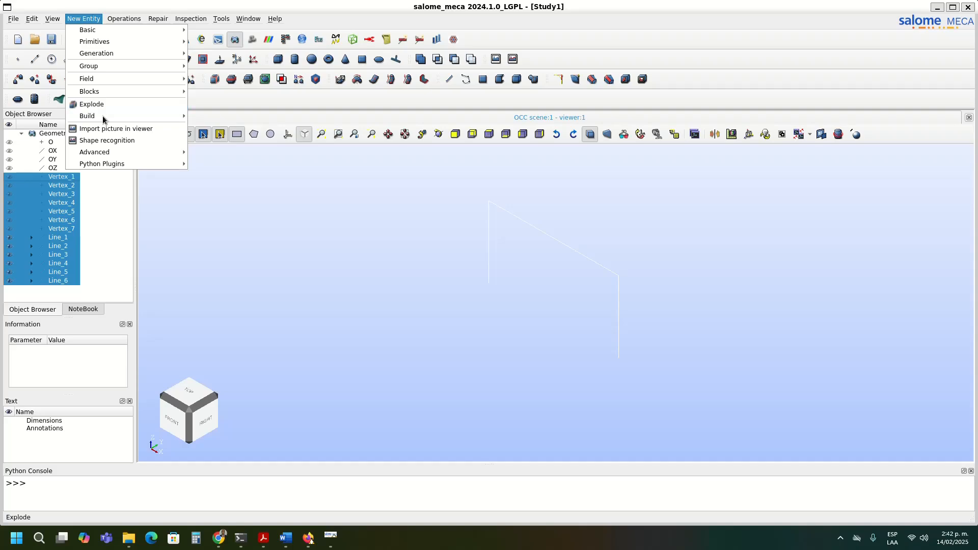
pyautogui.moveTo(114, 57)
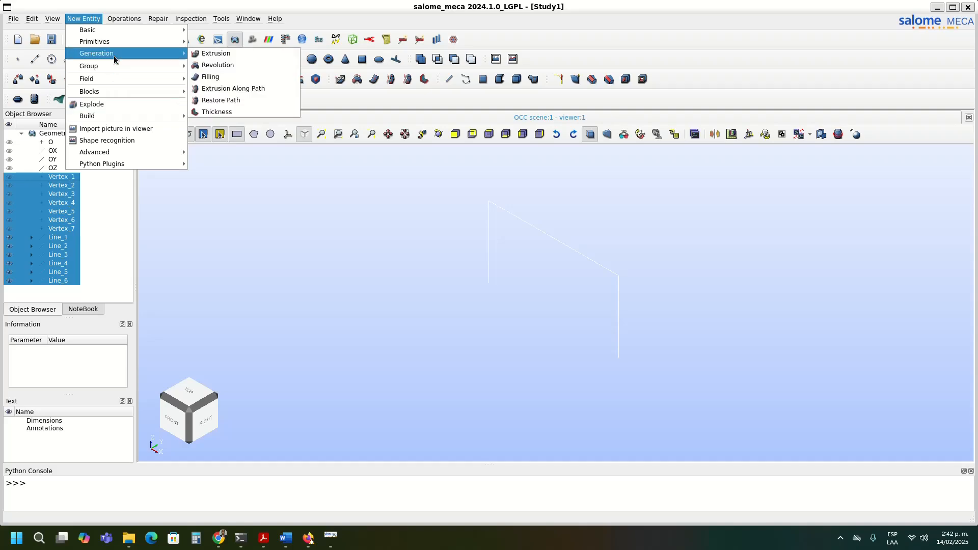
pyautogui.moveTo(126, 121)
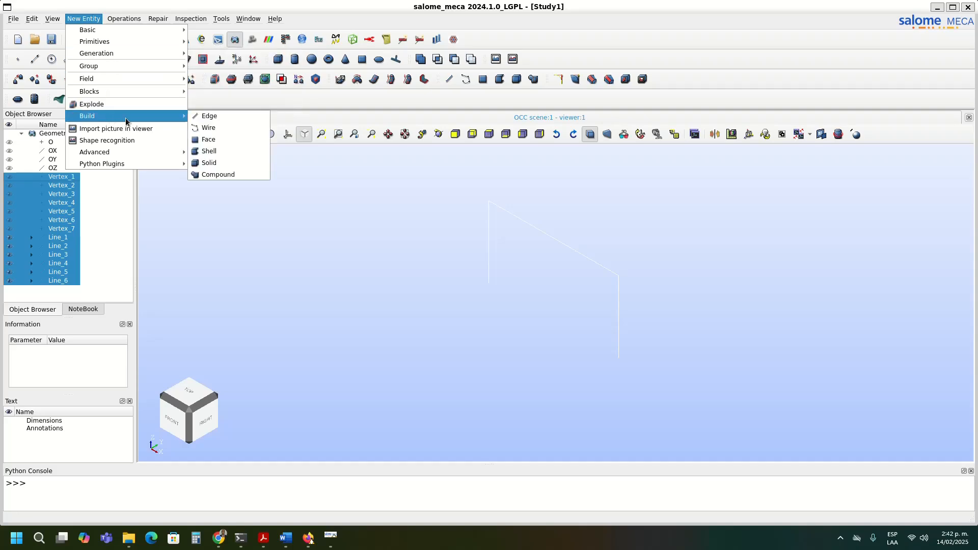
pyautogui.click(213, 175)
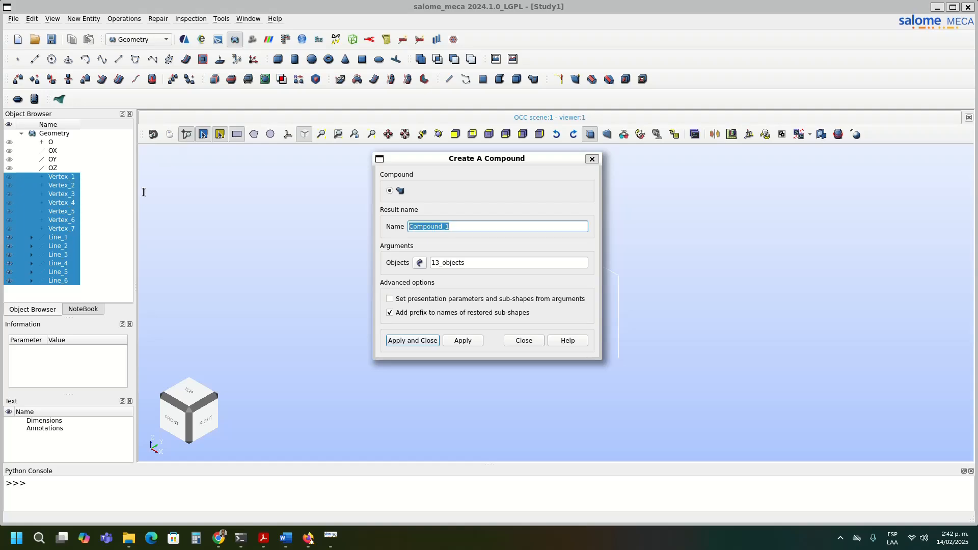
pyautogui.write('frame')
pyautogui.click(423, 340)
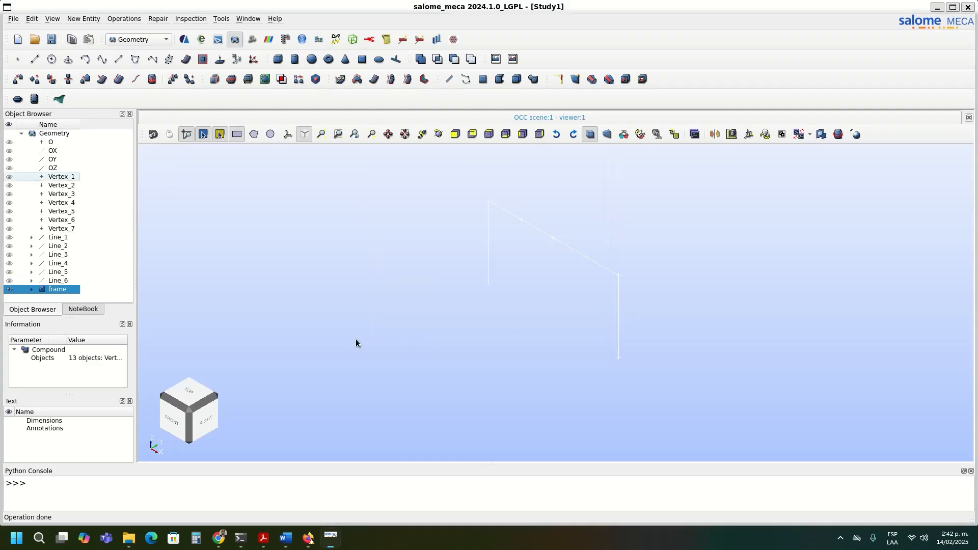
pyautogui.click(427, 238)
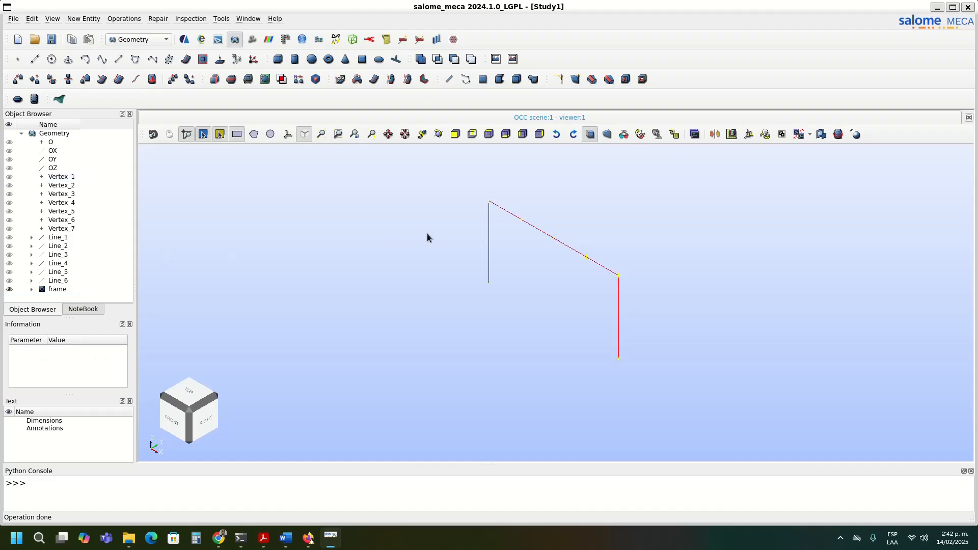
# - Start a new group on the frame compound with edges as the shape type
pyautogui.rightClick(57, 289)
pyautogui.click(56, 290)
pyautogui.rightClick(57, 291)
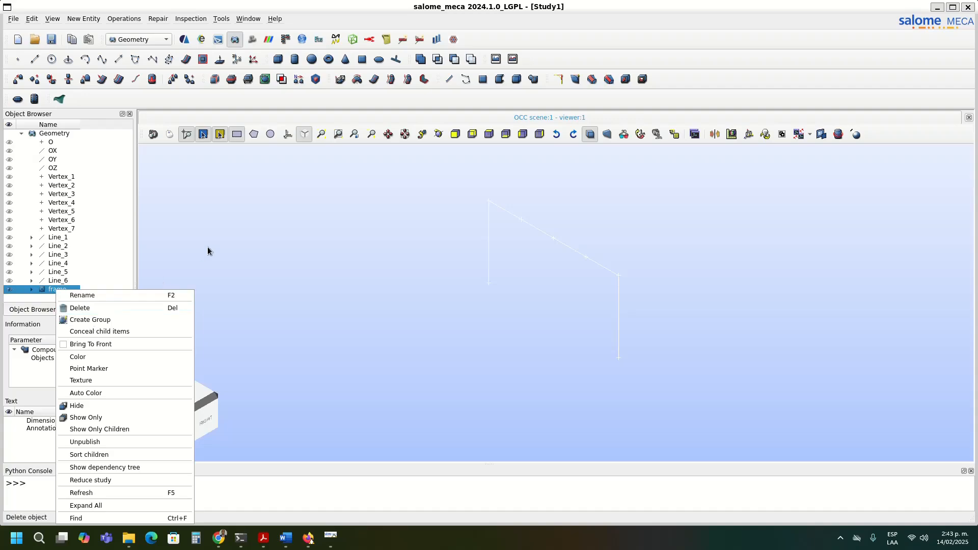
pyautogui.click(105, 319)
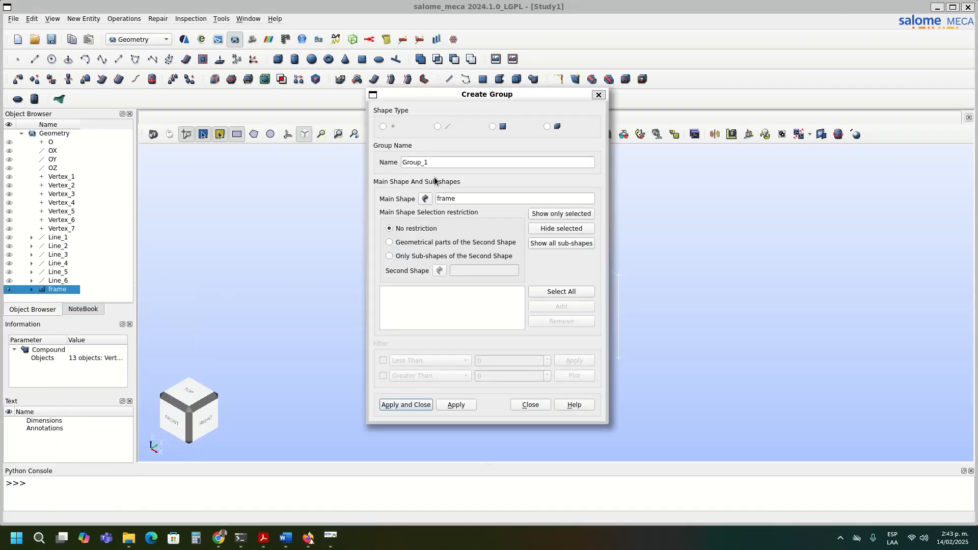
pyautogui.moveTo(462, 102); pyautogui.dragTo(256, 91)
pyautogui.click(232, 116)
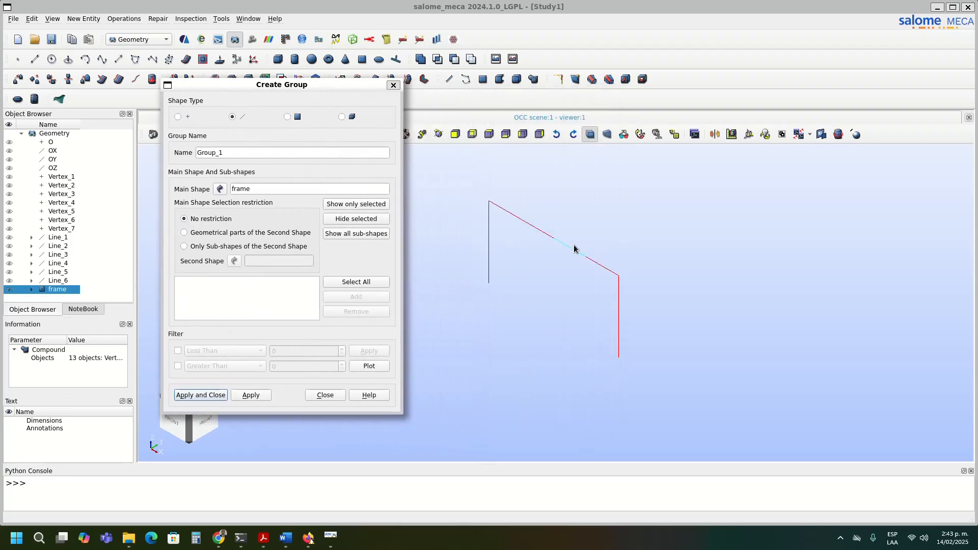
# - Add the four top-beam edges to the group, name it topbeam and create it
pyautogui.press('Escape')
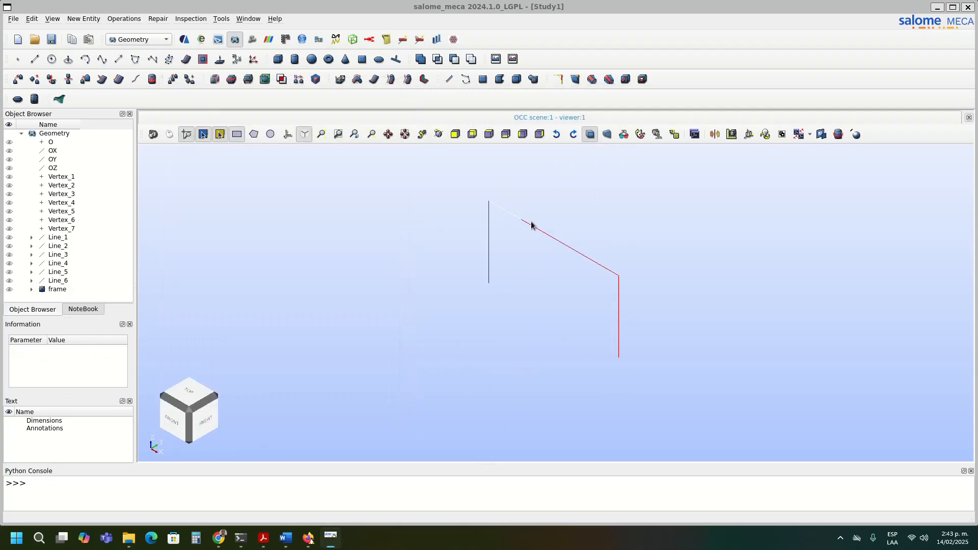
pyautogui.hotkey('alt', 'Tab')
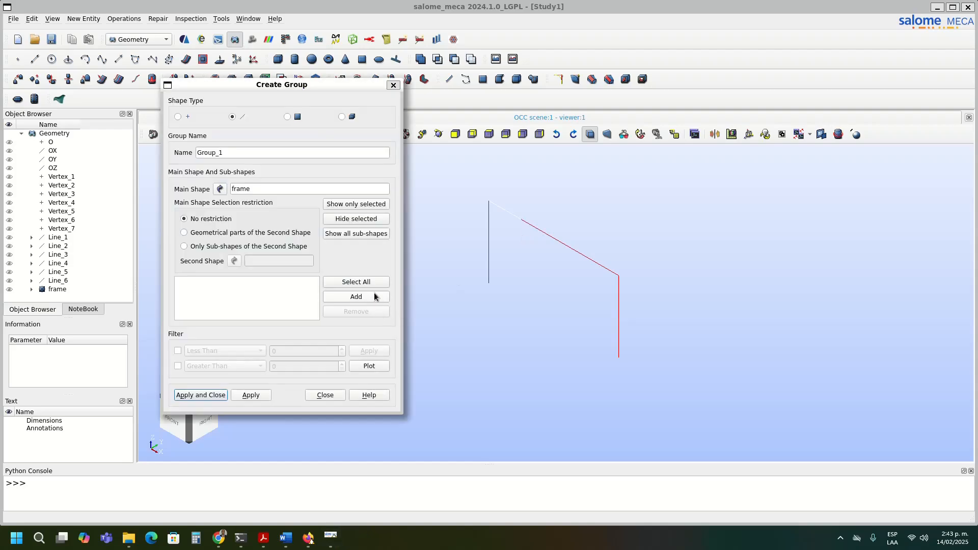
pyautogui.click(533, 224)
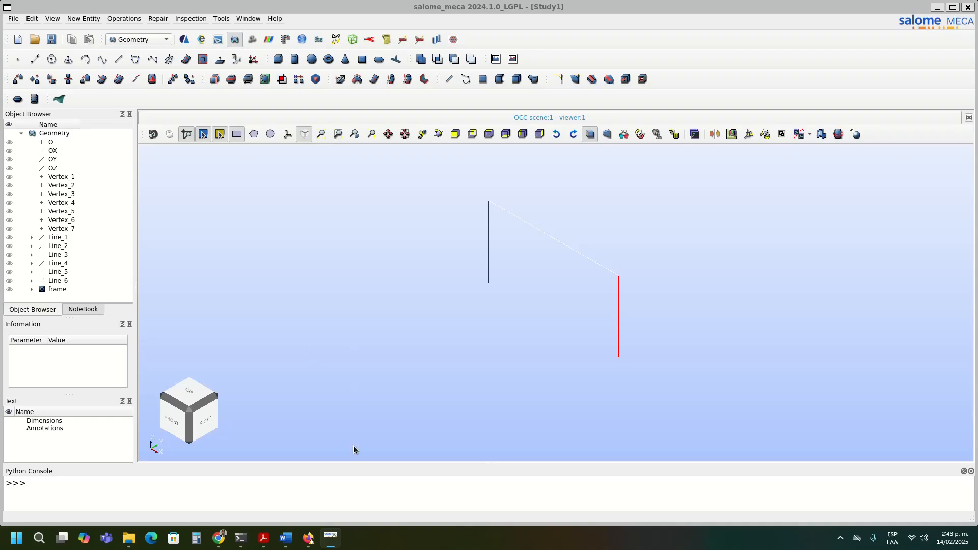
pyautogui.moveTo(340, 539)
pyautogui.click(341, 501)
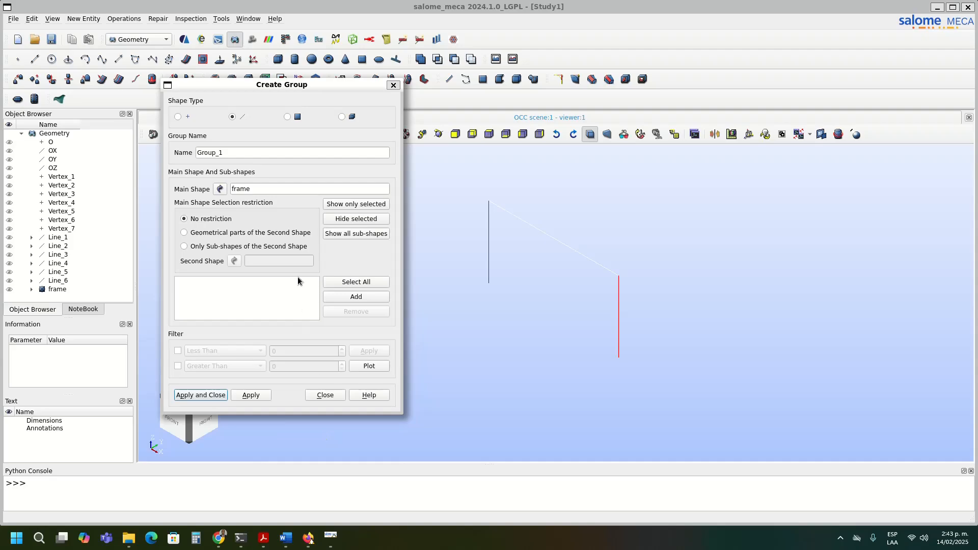
pyautogui.click(359, 298)
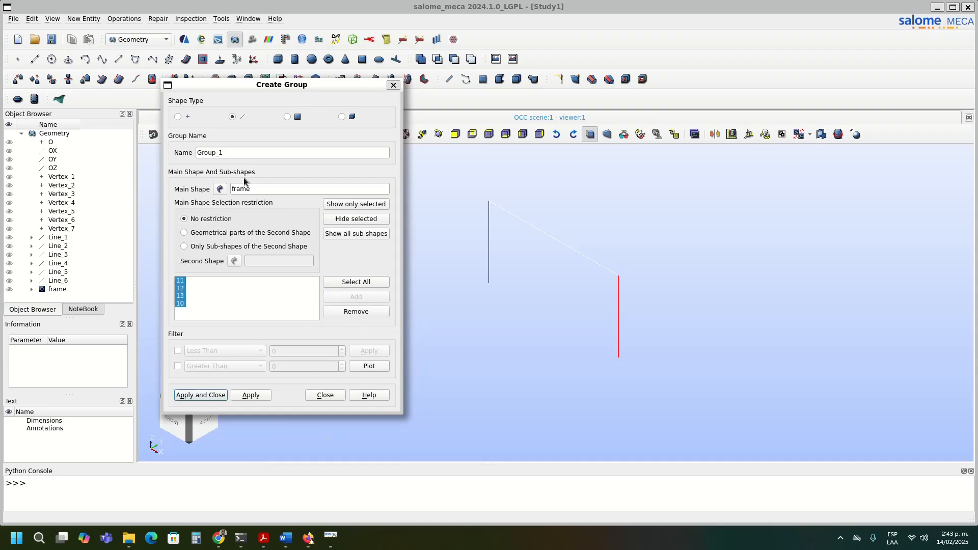
pyautogui.moveTo(233, 155); pyautogui.dragTo(66, 150)
pyautogui.write('topbeam')
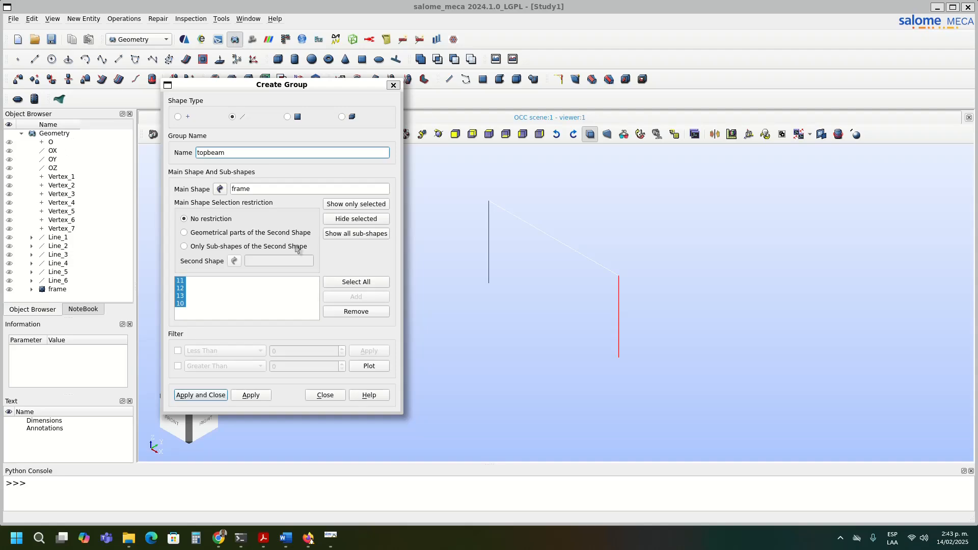
pyautogui.click(249, 396)
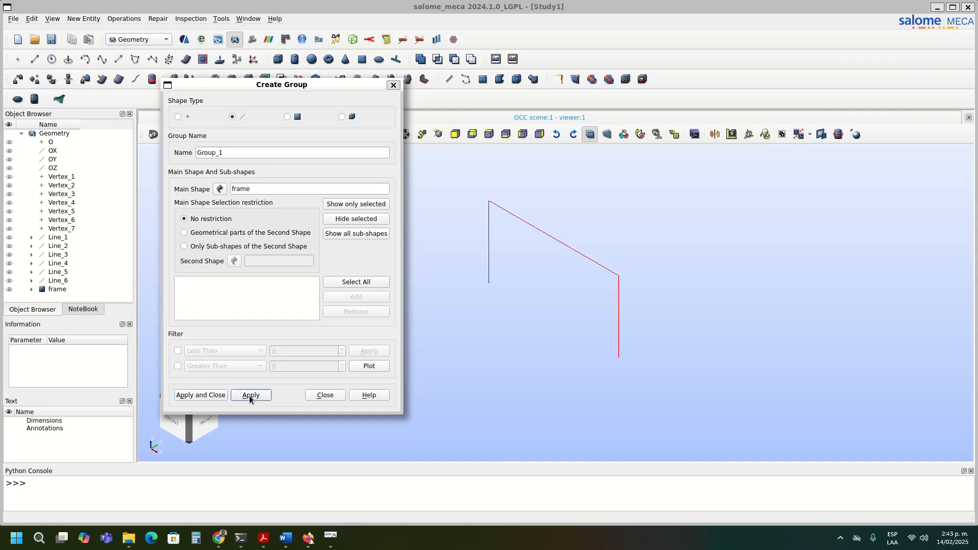
# - Create an edge group named mast on the frame compound from the two vertical column edges
pyautogui.press('Escape')
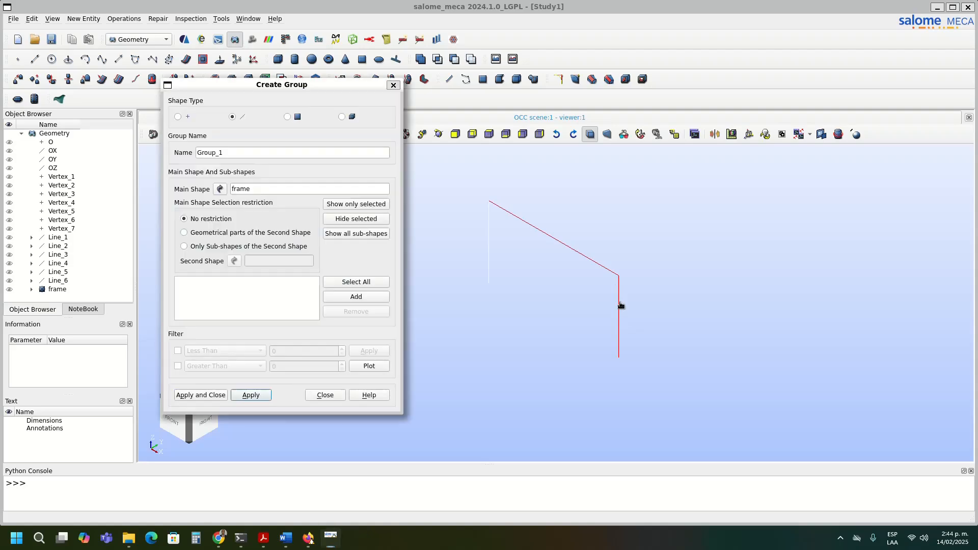
pyautogui.click(618, 302)
pyautogui.moveTo(330, 538)
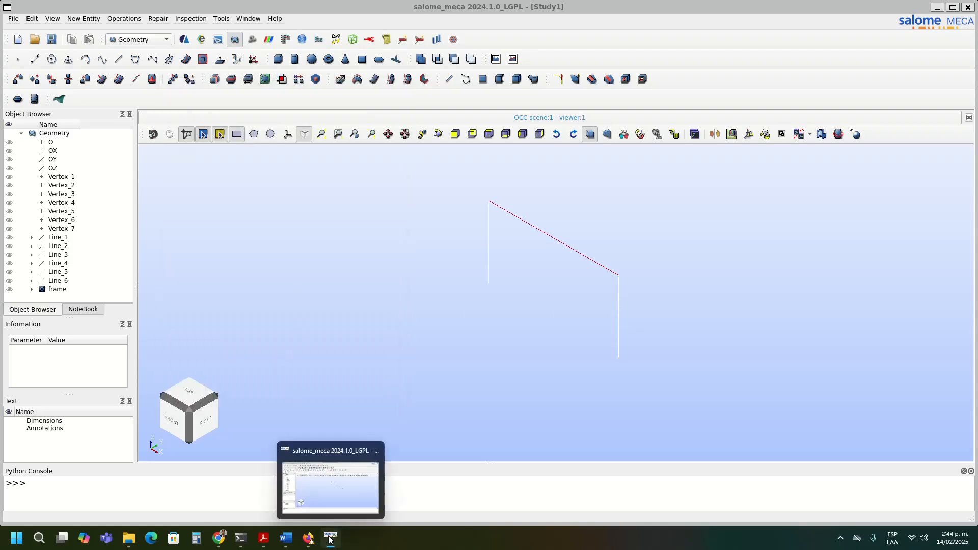
pyautogui.click(314, 457)
pyautogui.click(356, 296)
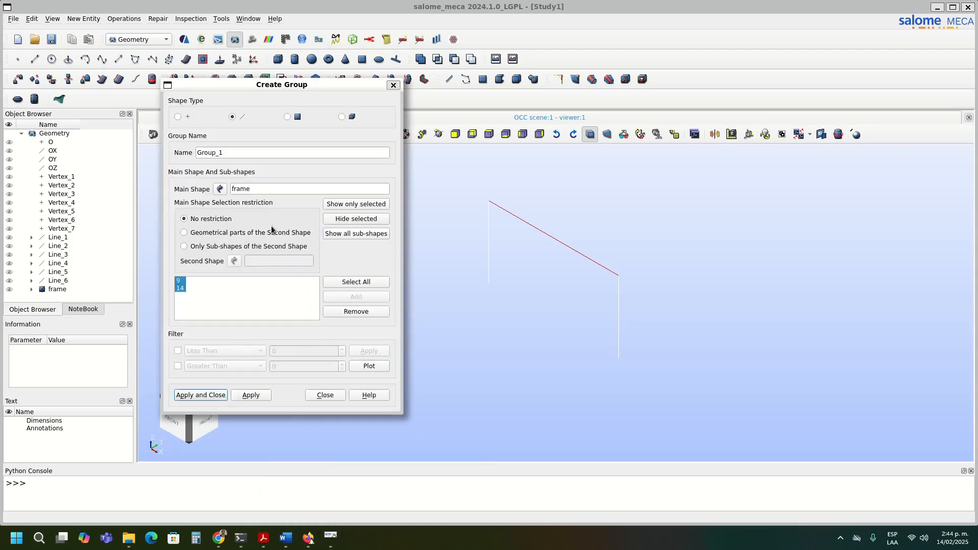
pyautogui.doubleClick(232, 153)
pyautogui.write('mast')
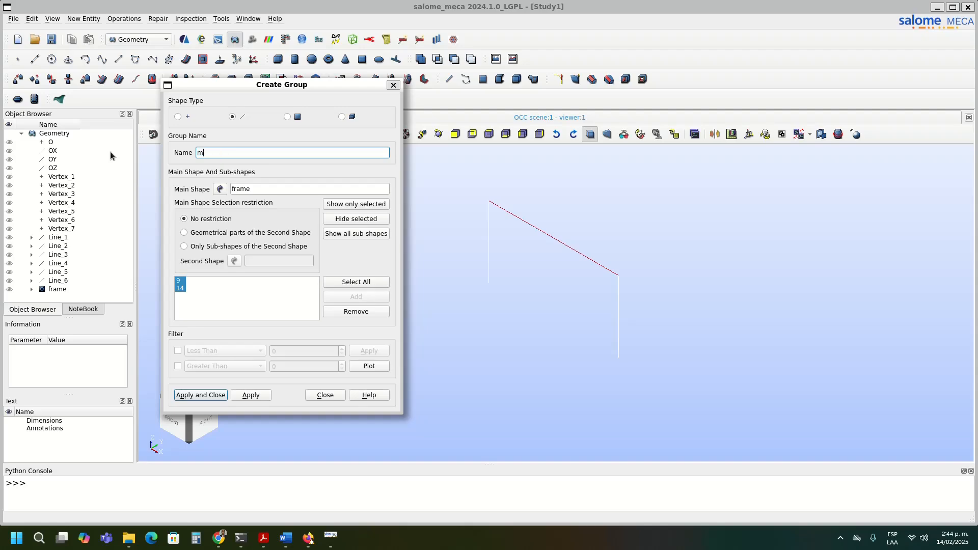
pyautogui.click(246, 396)
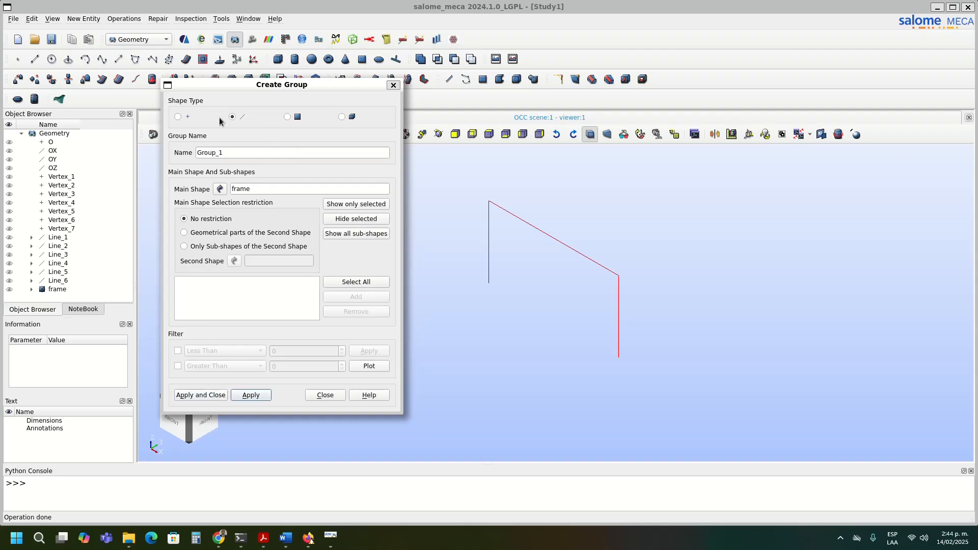
# - Switch the group's shape type to vertices and create a group named groundS from the base point of the first column
pyautogui.click(178, 116)
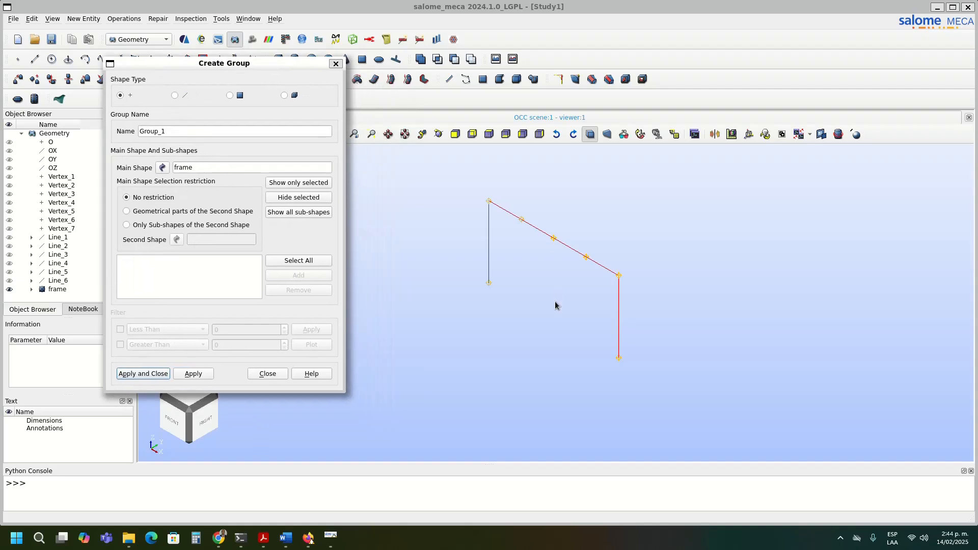
pyautogui.click(489, 283)
pyautogui.doubleClick(199, 133)
pyautogui.write('groundS')
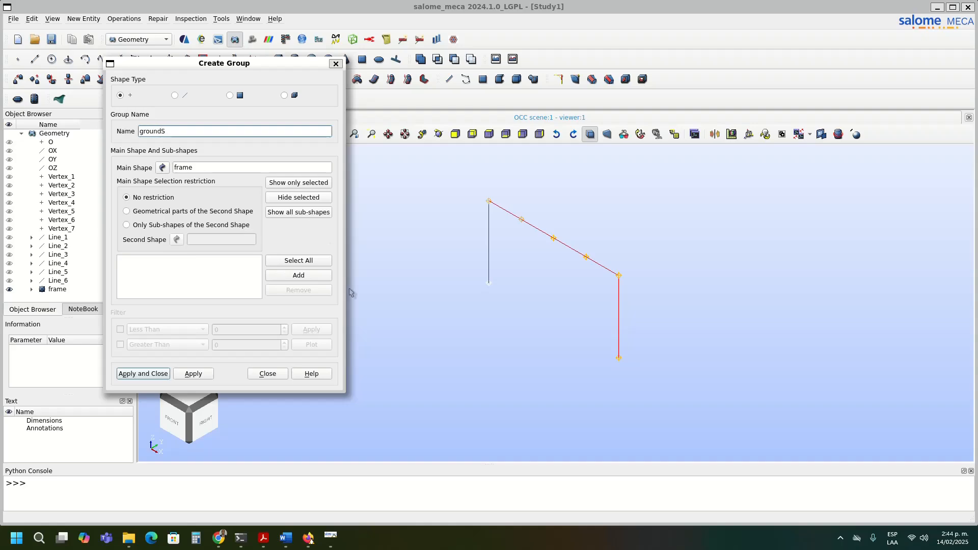
pyautogui.click(299, 275)
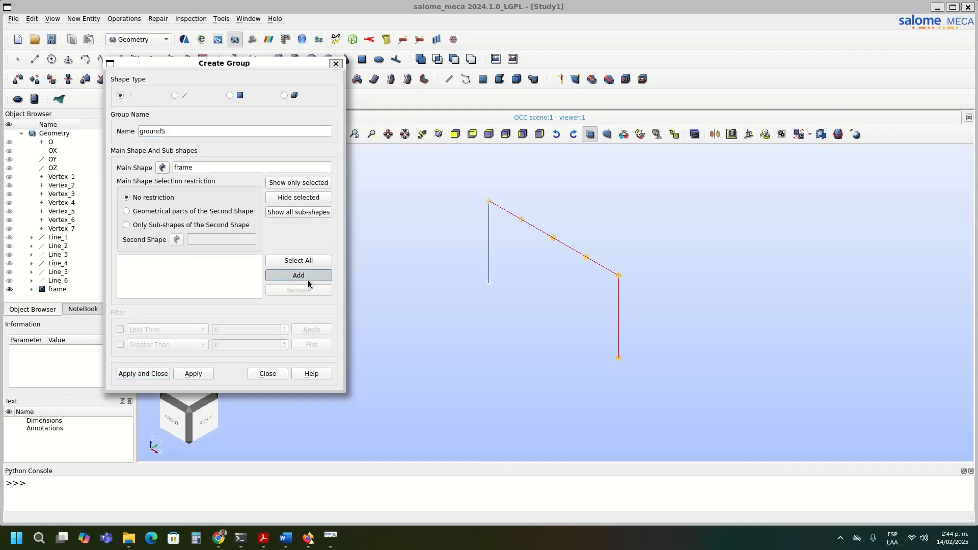
pyautogui.click(193, 373)
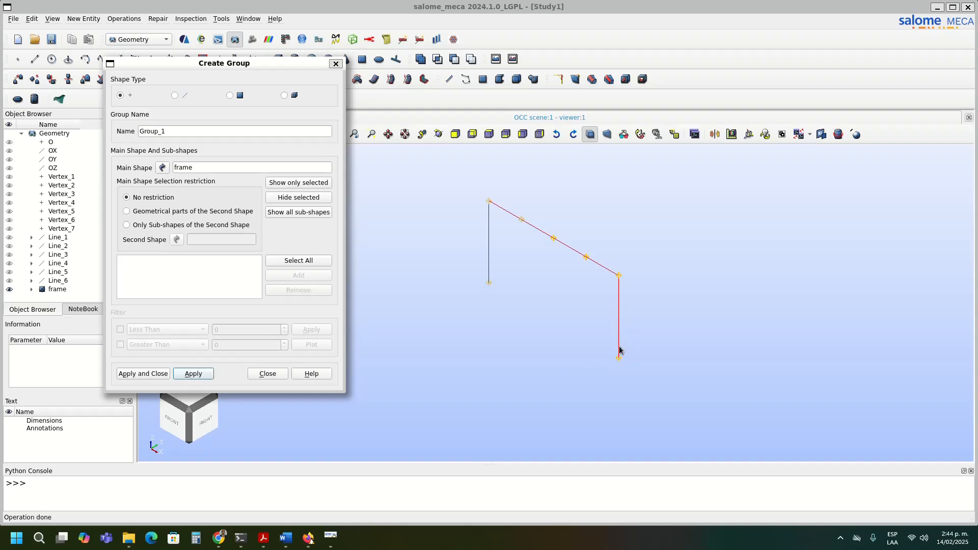
# - Create a vertex group named groundN from the base point of the second column
pyautogui.press('Escape')
pyautogui.click(621, 359)
pyautogui.moveTo(189, 131); pyautogui.dragTo(6, 134)
pyautogui.write('groundN')
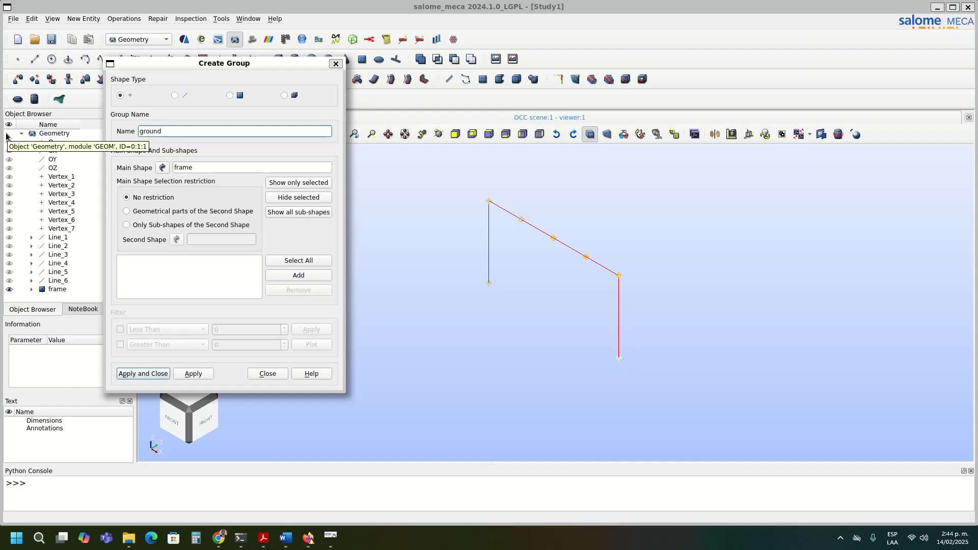
pyautogui.click(306, 275)
pyautogui.click(193, 374)
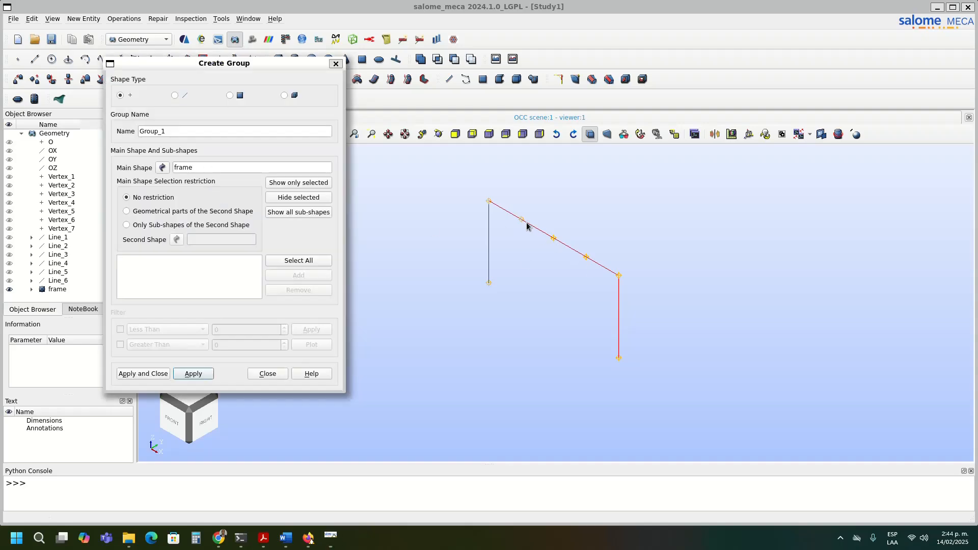
# - Create a vertex group named loadS from the intermediate top-beam point nearest the groundS column
pyautogui.press('Escape')
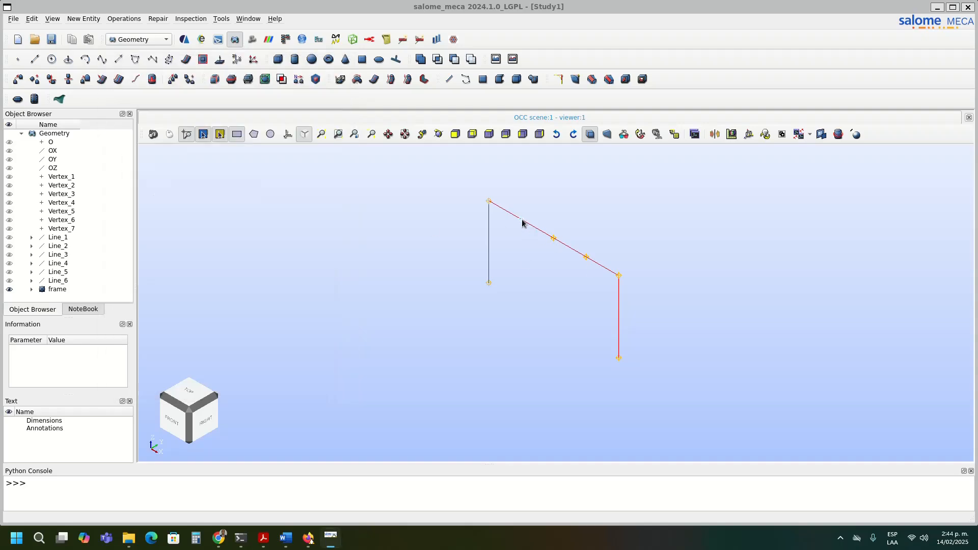
pyautogui.hotkey('alt', 'Tab')
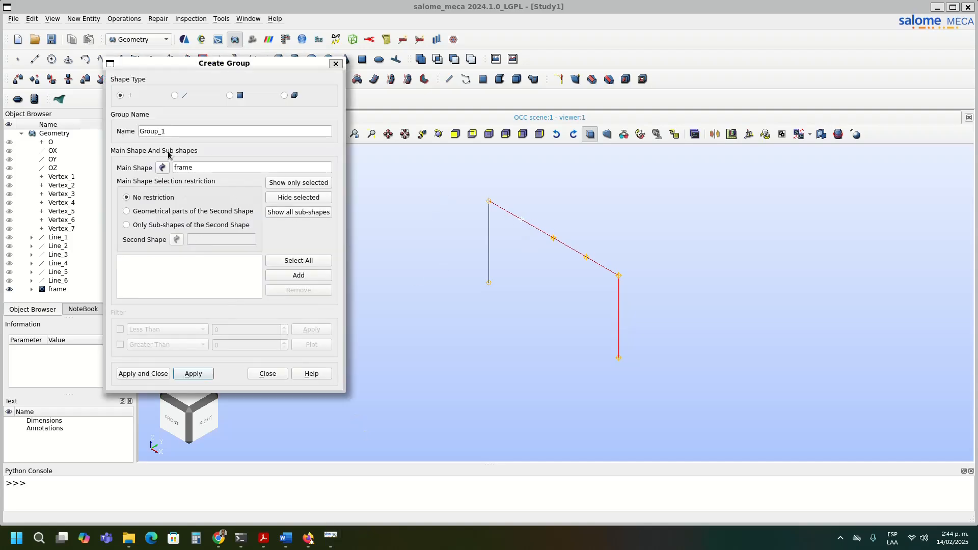
pyautogui.doubleClick(172, 132)
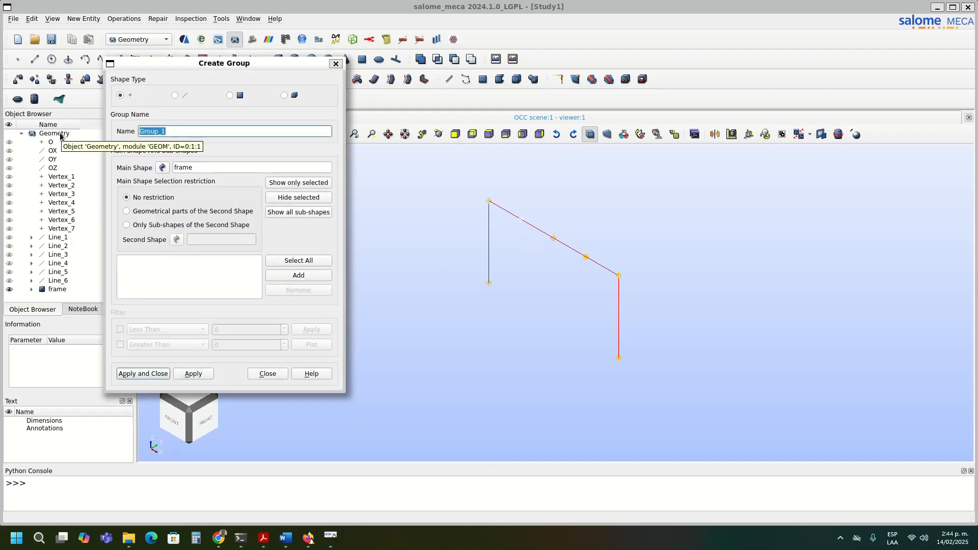
pyautogui.write('loadS')
pyautogui.click(305, 276)
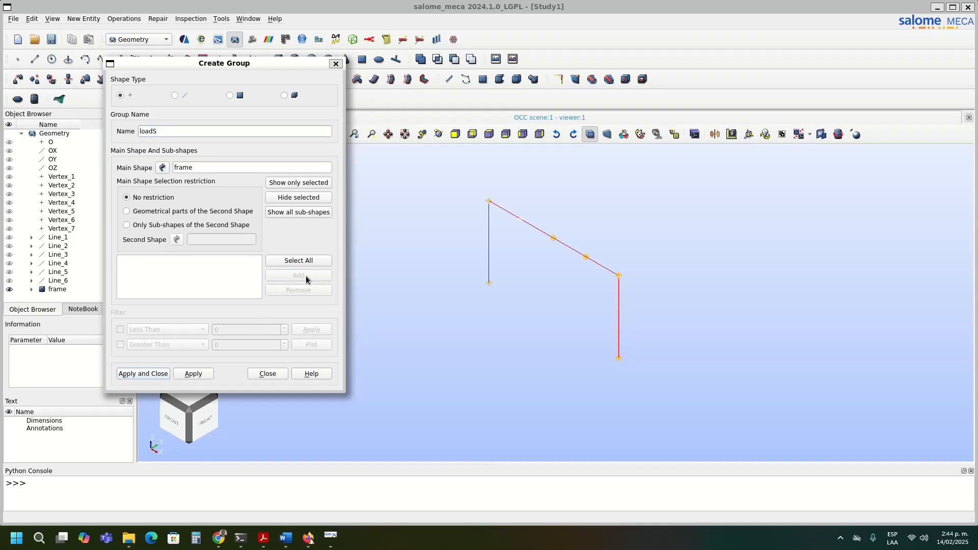
pyautogui.click(189, 375)
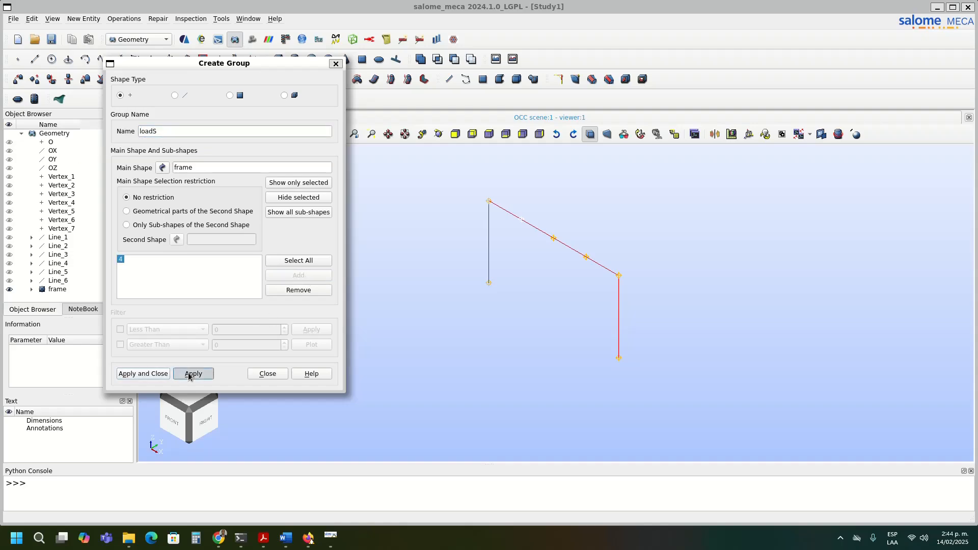
# - Create a vertex group named massN from the intermediate top-beam point nearest the groundN column, finish grouping and collapse the frame's tree
pyautogui.click(586, 257)
pyautogui.moveTo(174, 132); pyautogui.dragTo(71, 122)
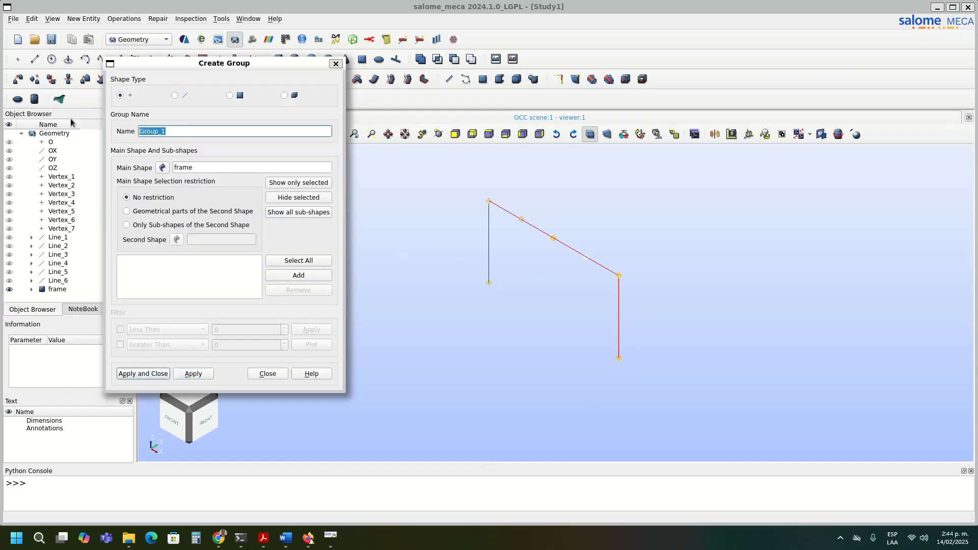
pyautogui.write('massN')
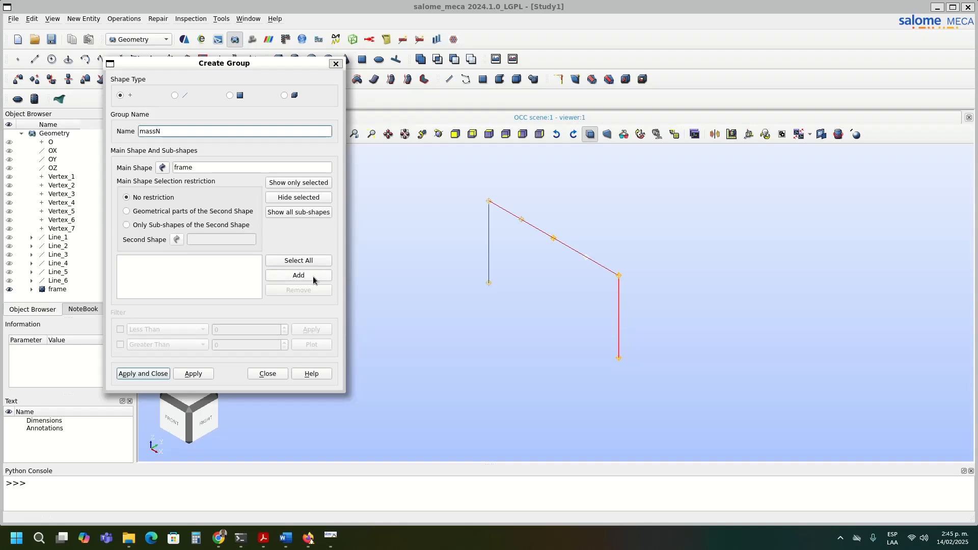
pyautogui.click(298, 276)
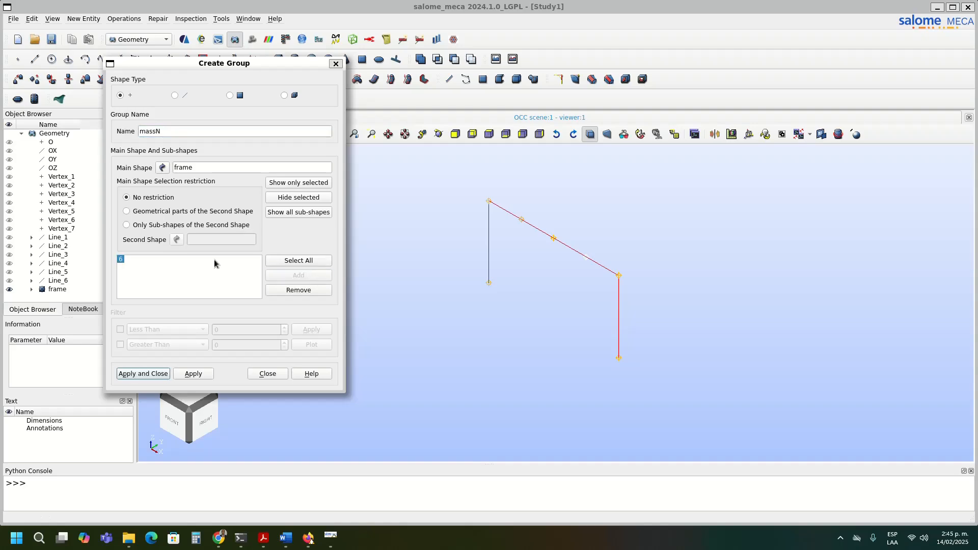
pyautogui.click(149, 375)
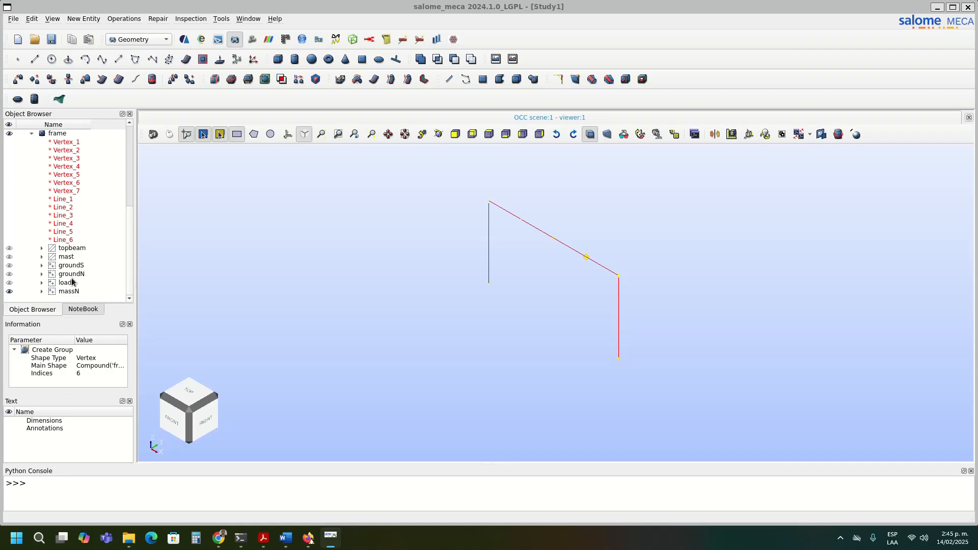
pyautogui.scroll(1, 74, 220)
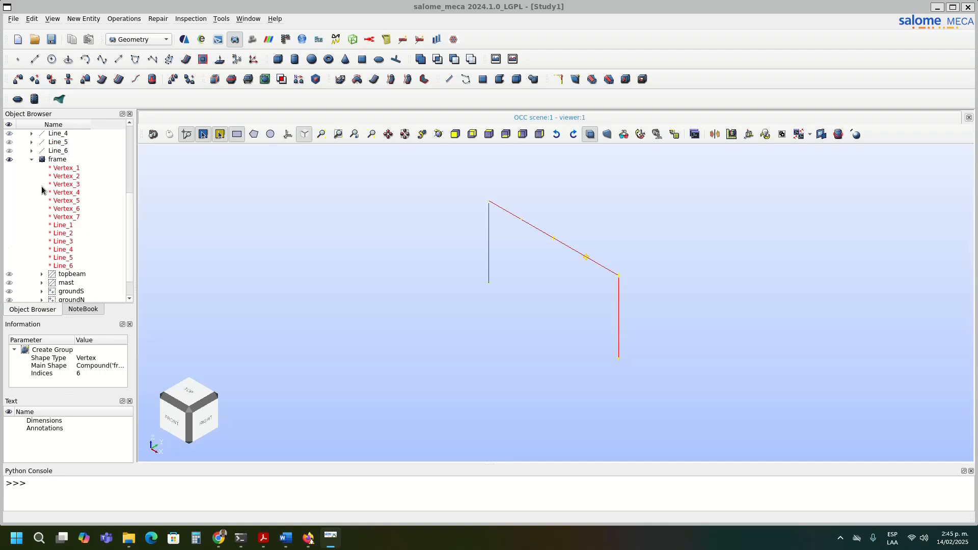
pyautogui.click(32, 161)
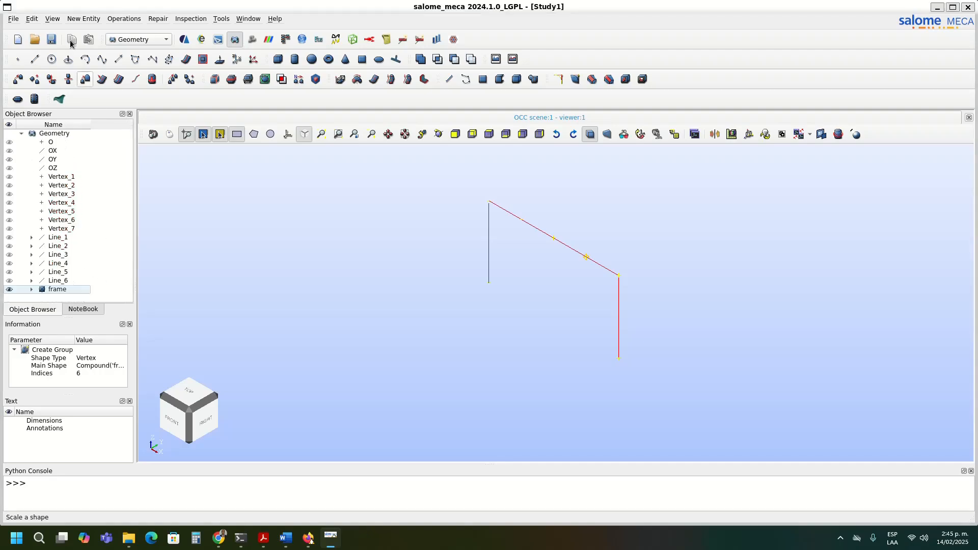
# - Save the study as frame in the estudios folder of smeca-user
pyautogui.click(53, 41)
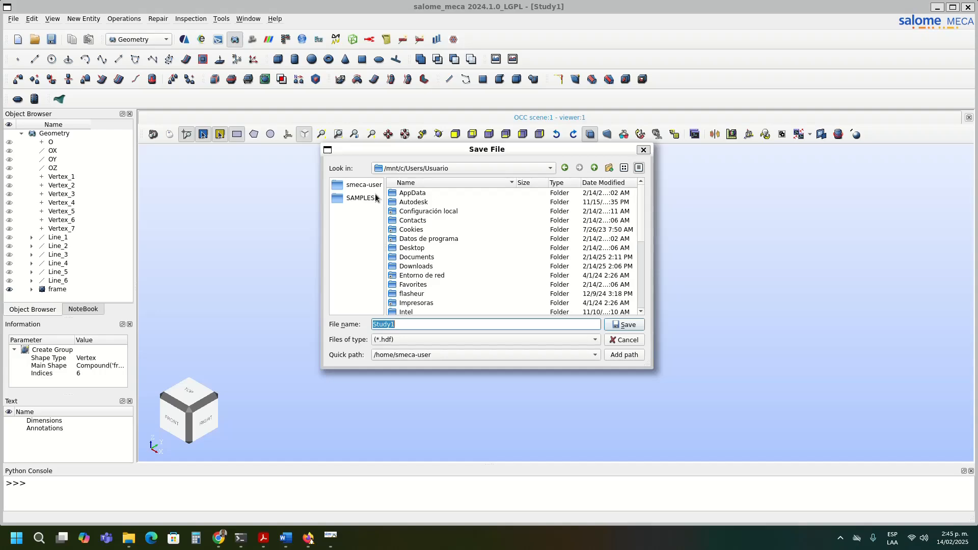
pyautogui.click(351, 186)
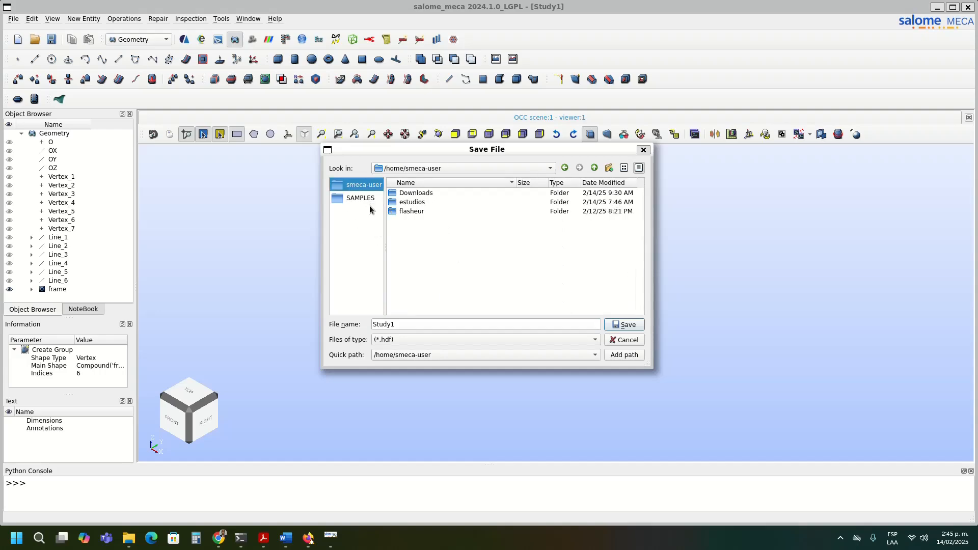
pyautogui.doubleClick(422, 204)
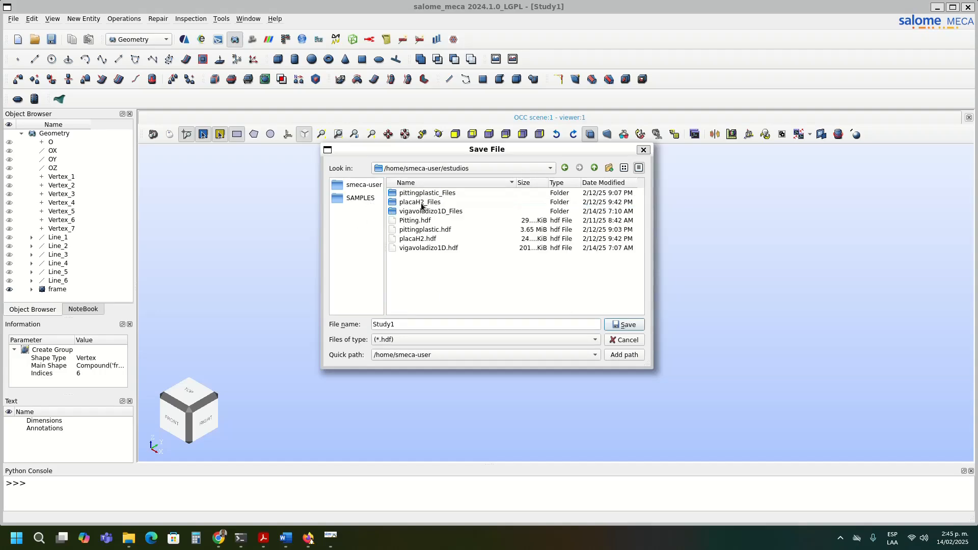
pyautogui.doubleClick(404, 325)
pyautogui.write('fr')
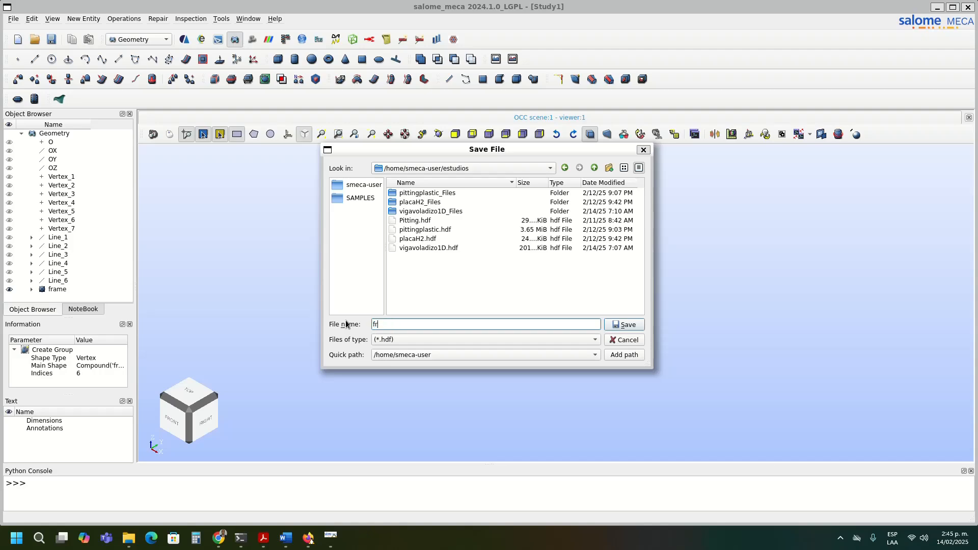
pyautogui.write('amer')
pyautogui.click(617, 325)
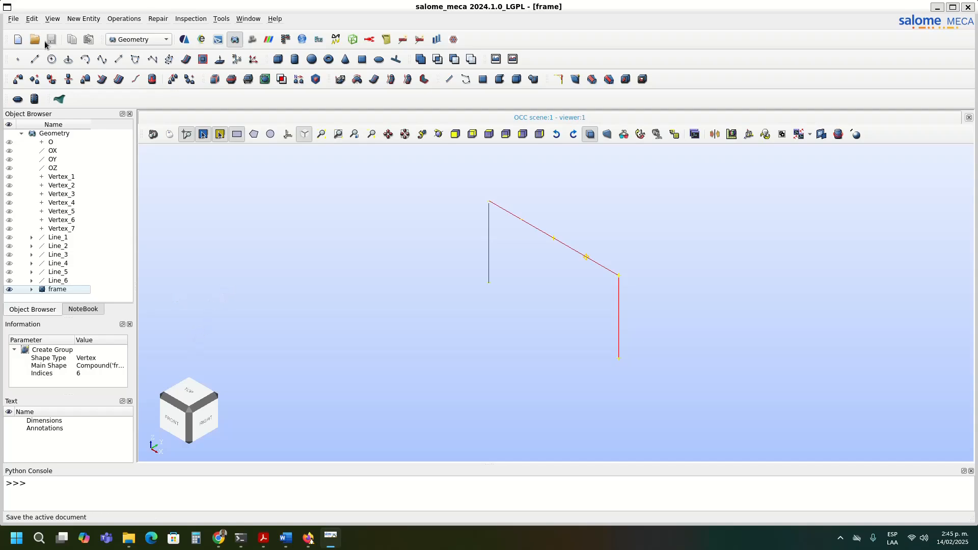
# - Open the choice of available modules
pyautogui.click(145, 41)
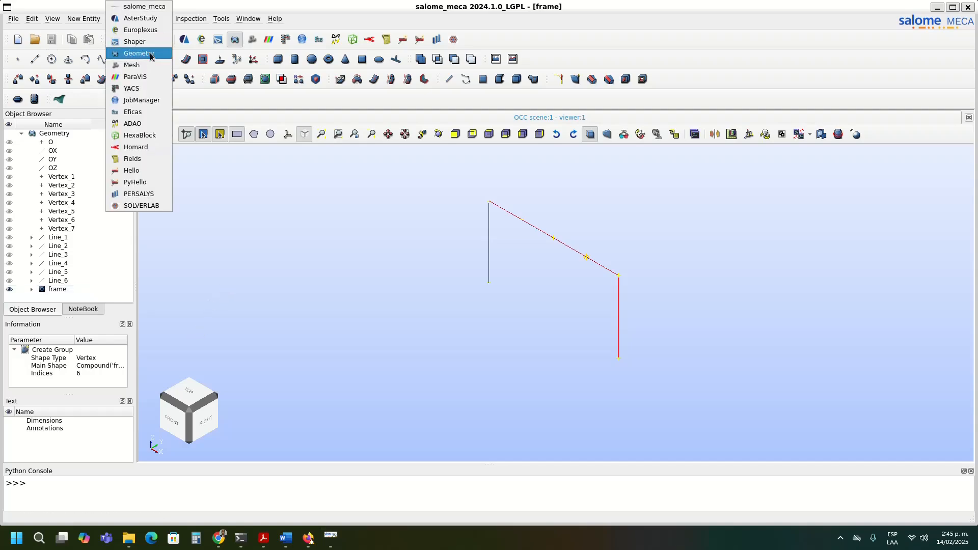